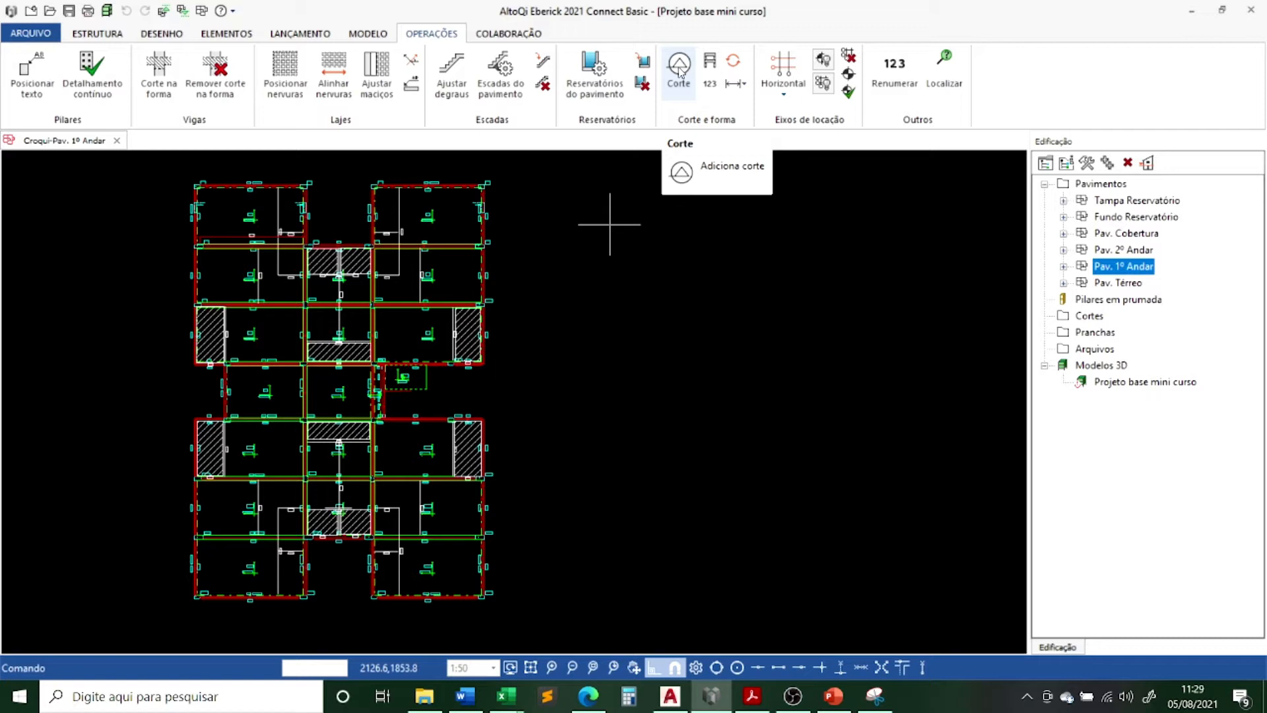
Set up section cut A at scale 1:50, projected over all floors of the project
click(679, 69)
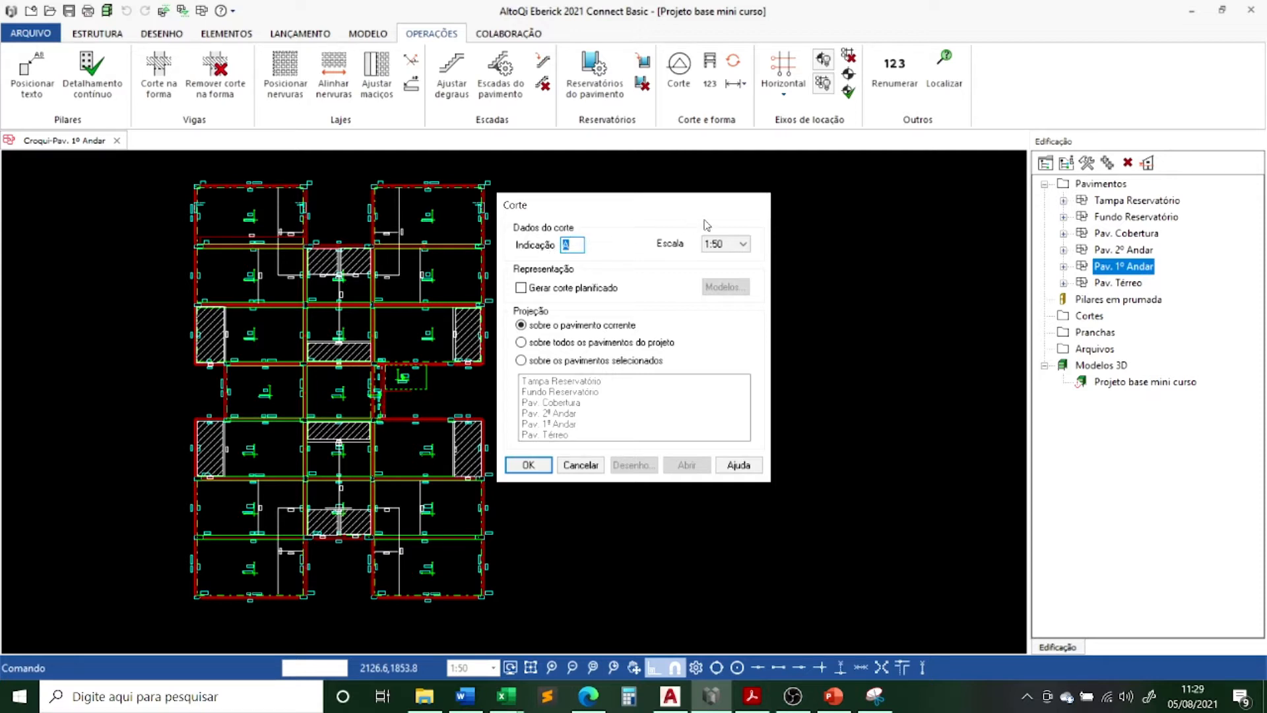
click(743, 244)
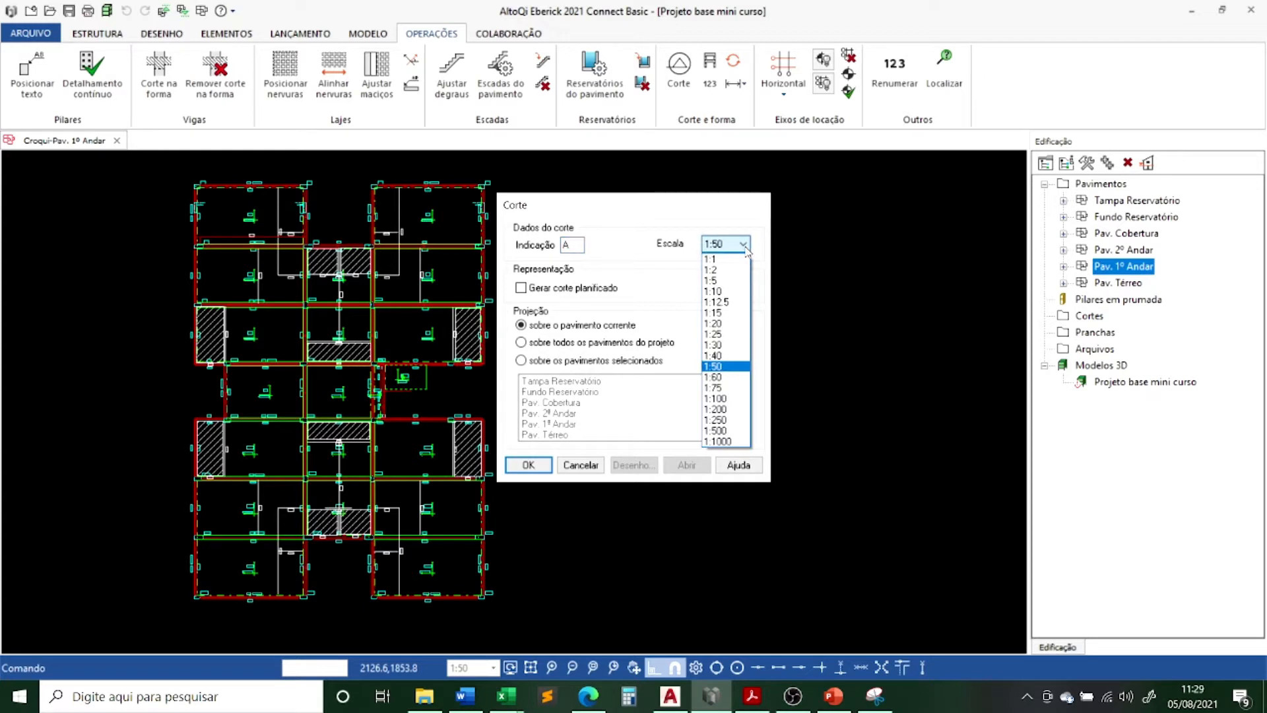
click(745, 248)
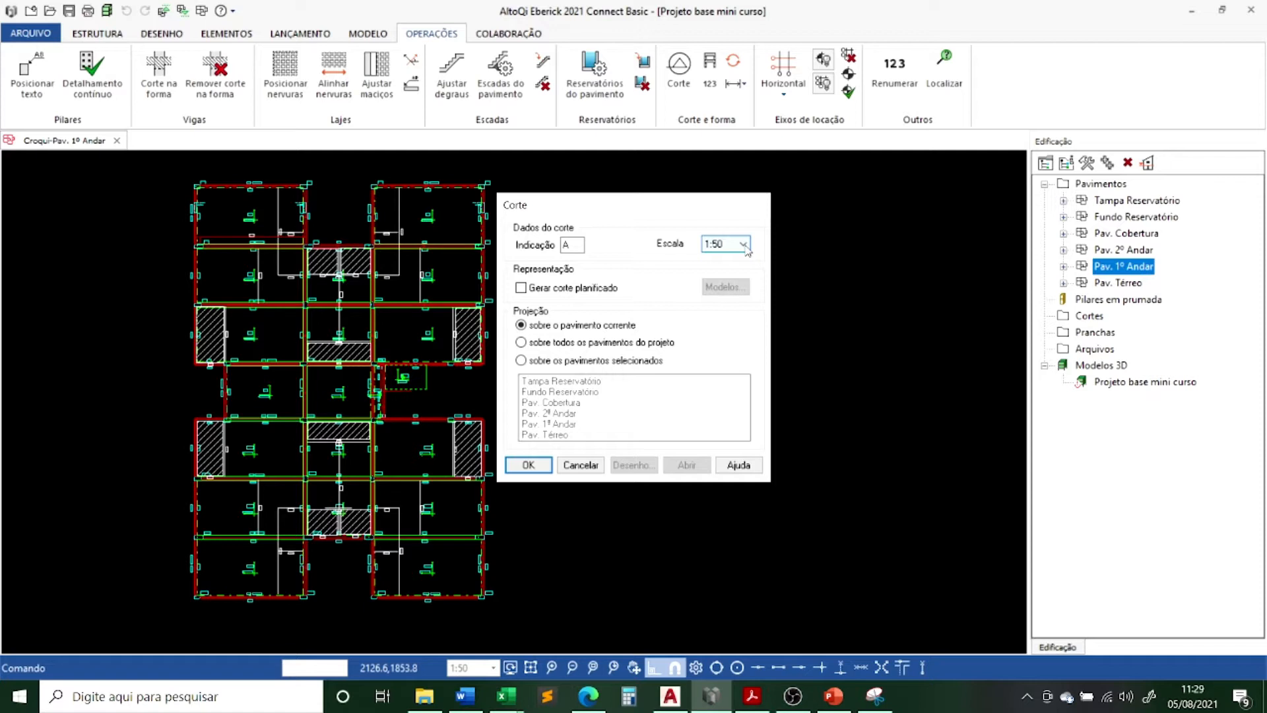
click(744, 245)
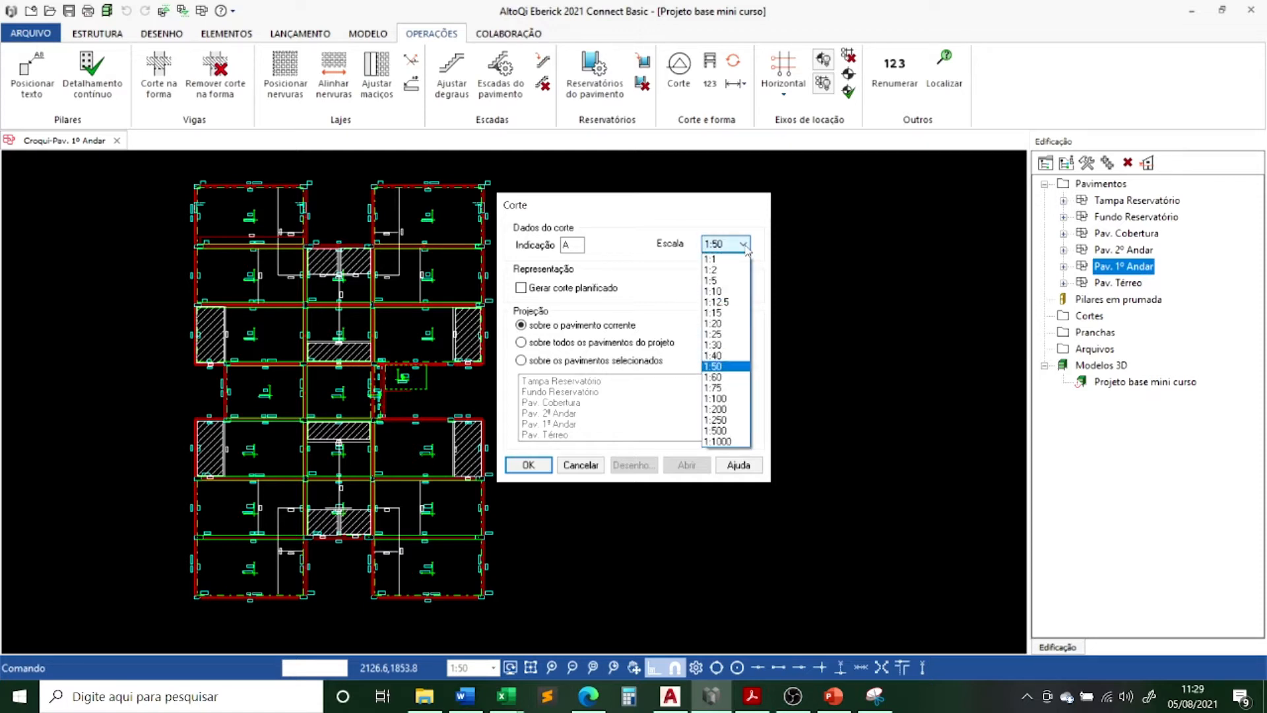
click(745, 248)
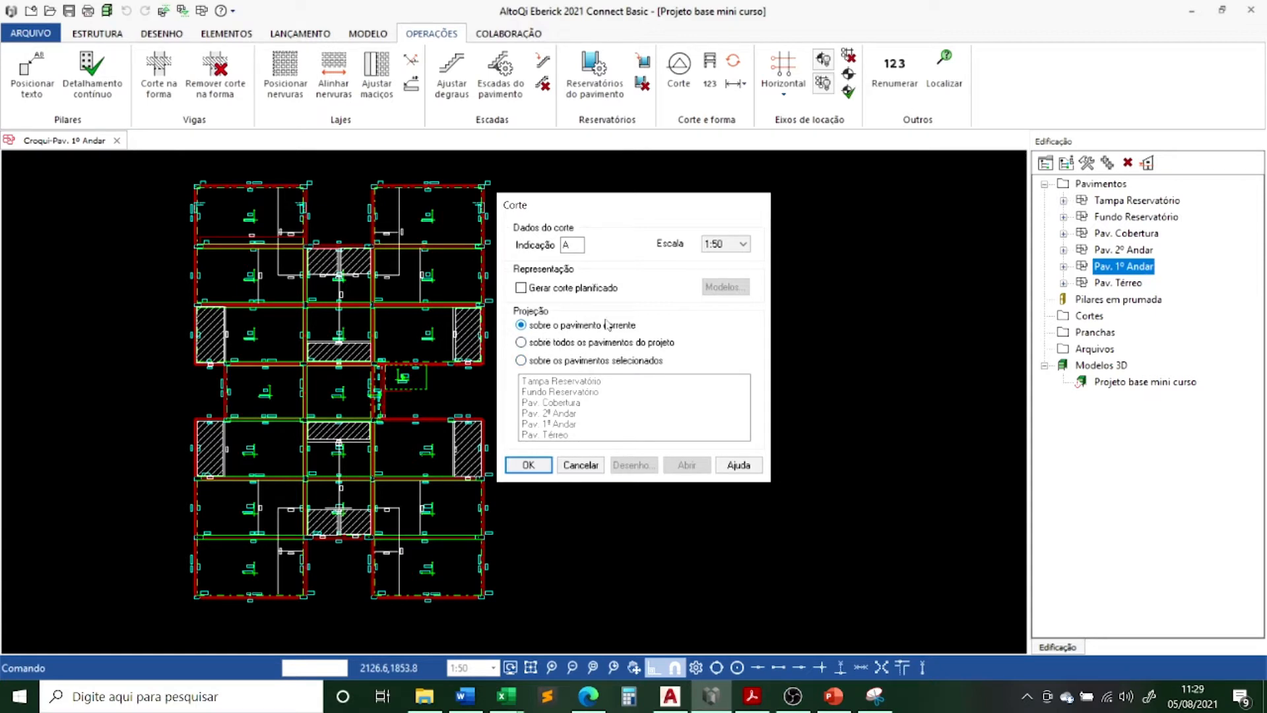
click(572, 345)
click(555, 362)
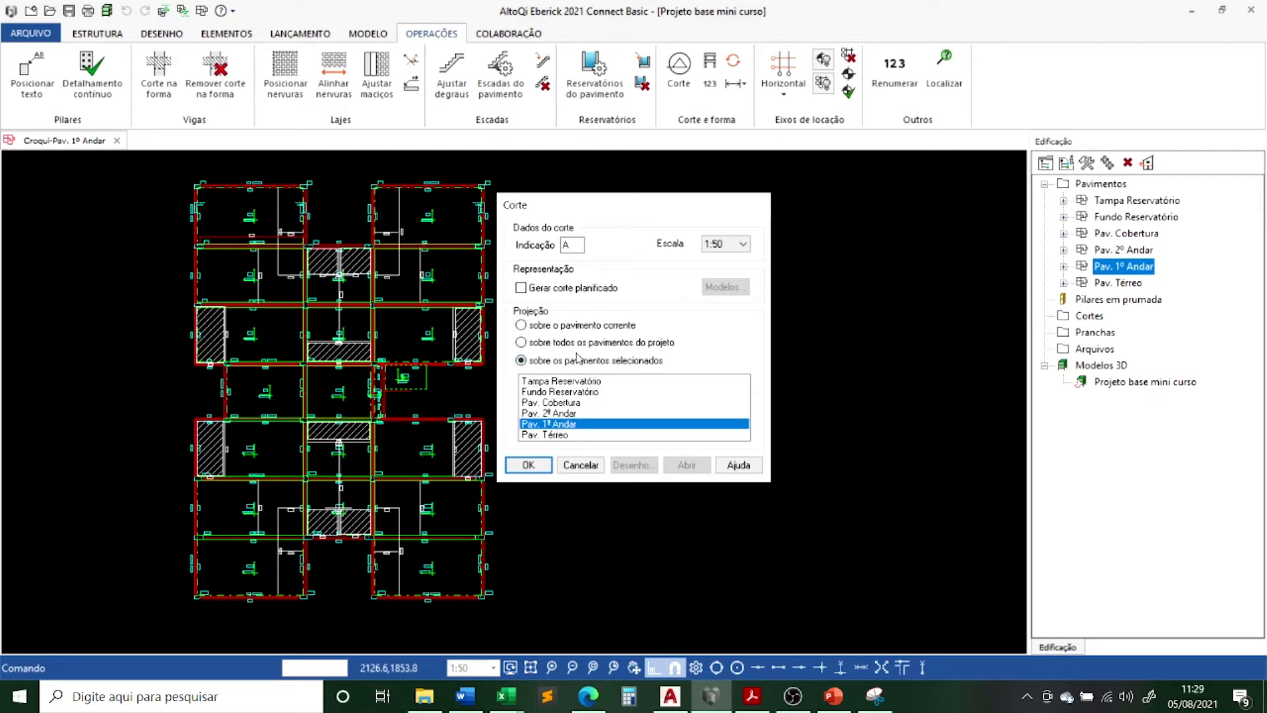
click(555, 346)
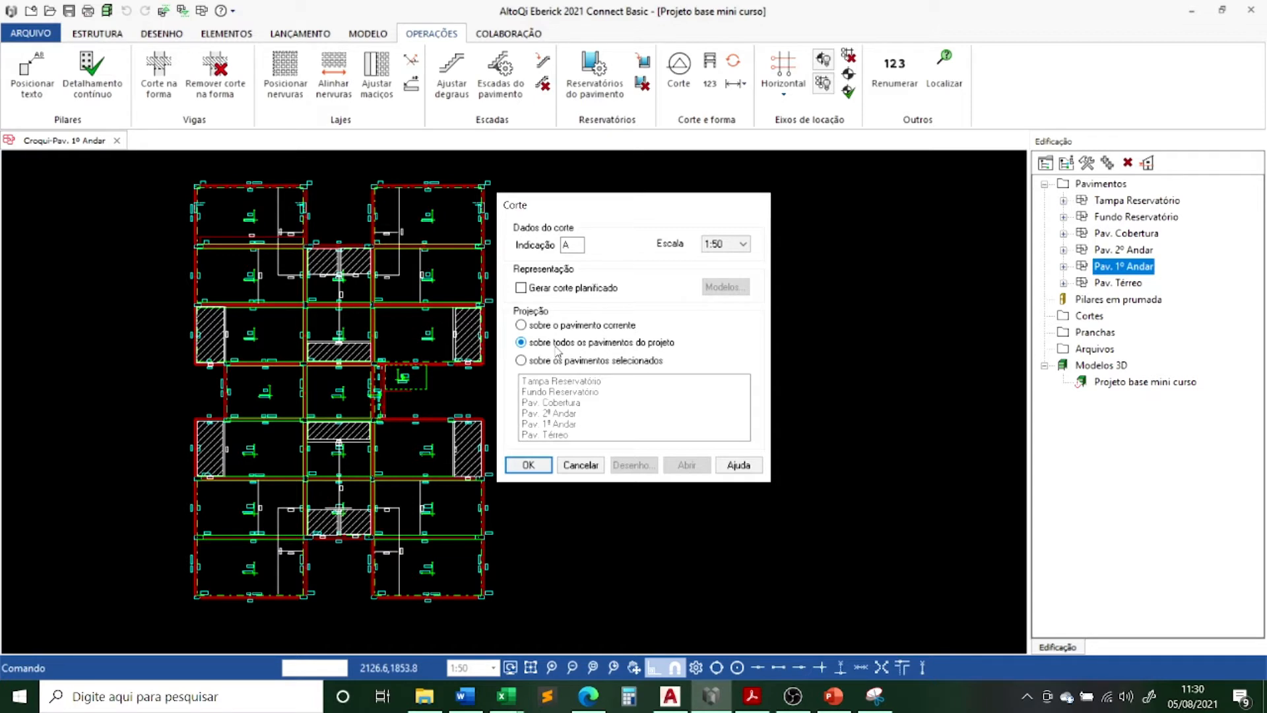
click(529, 465)
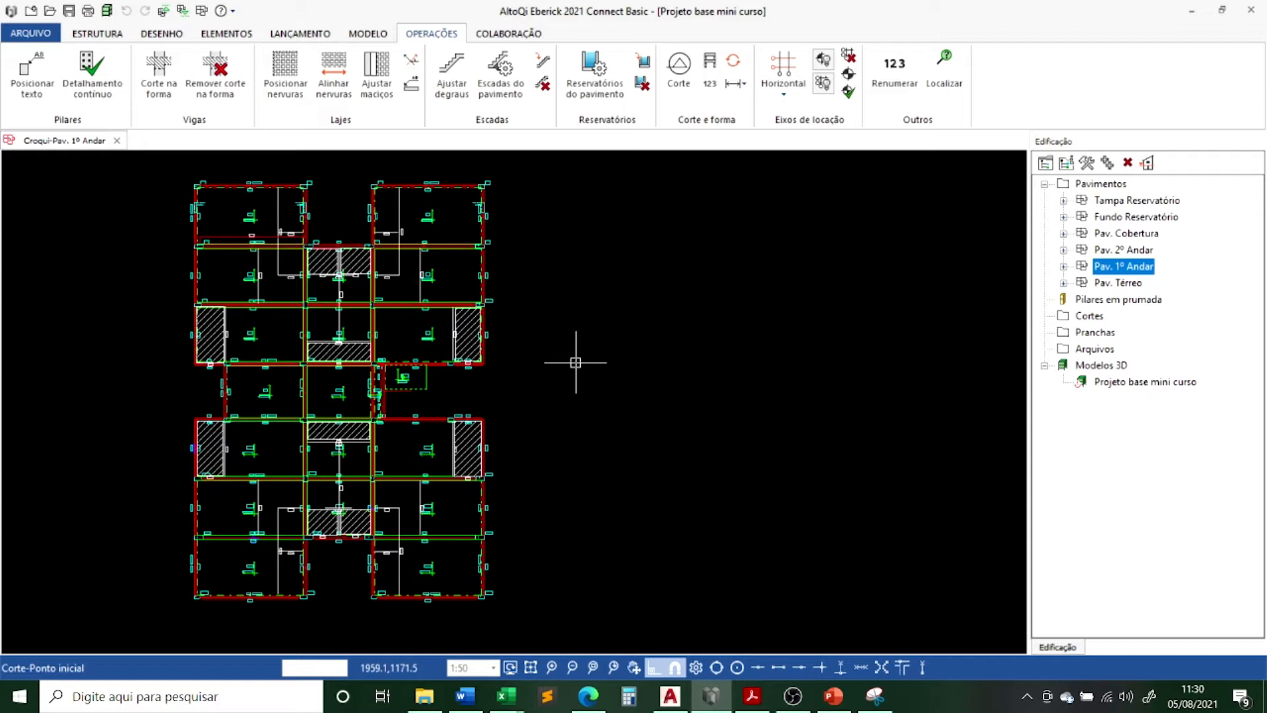
Place section line A horizontally across the central staircase zone of the plan, with its depth limit through the row of slabs above
click(509, 400)
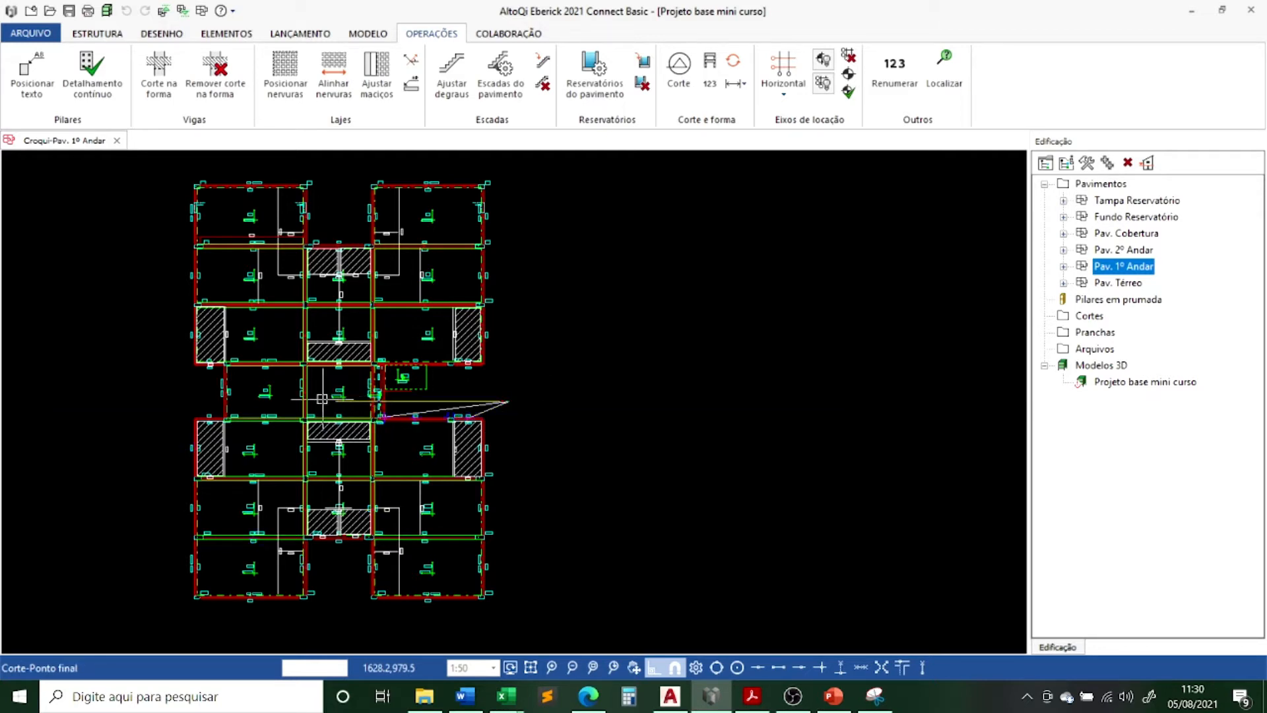
click(171, 410)
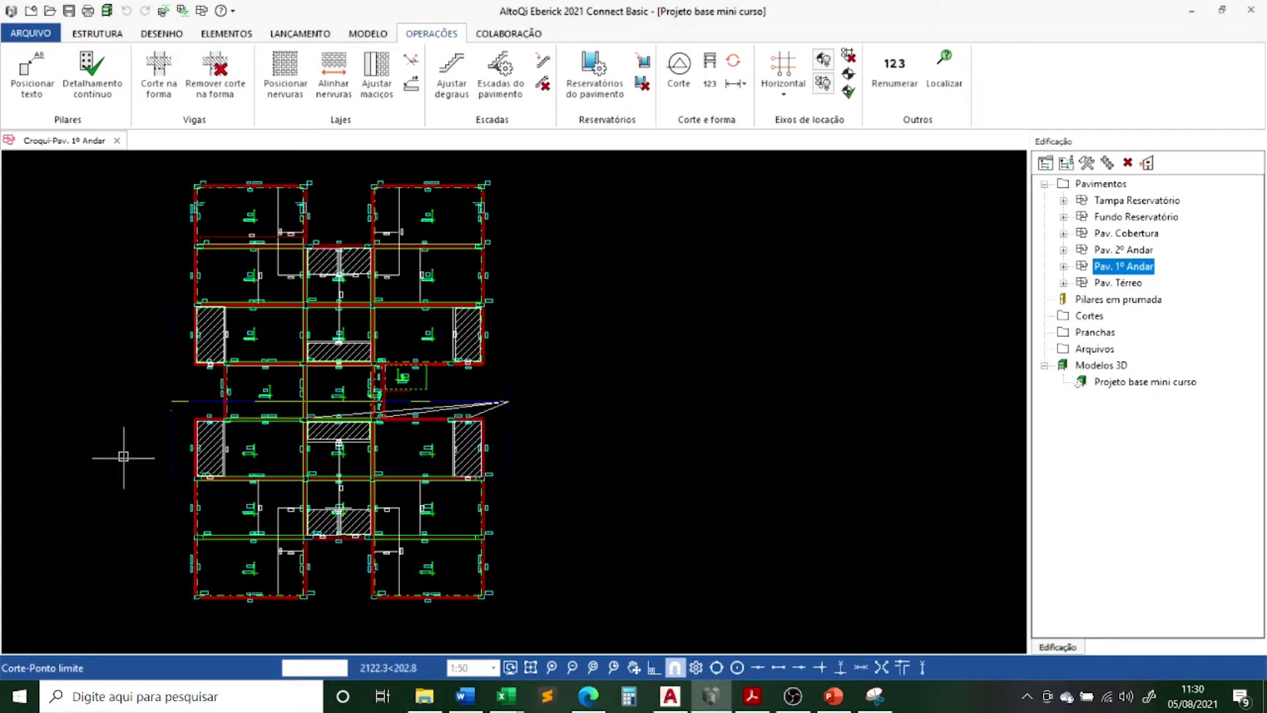
click(145, 334)
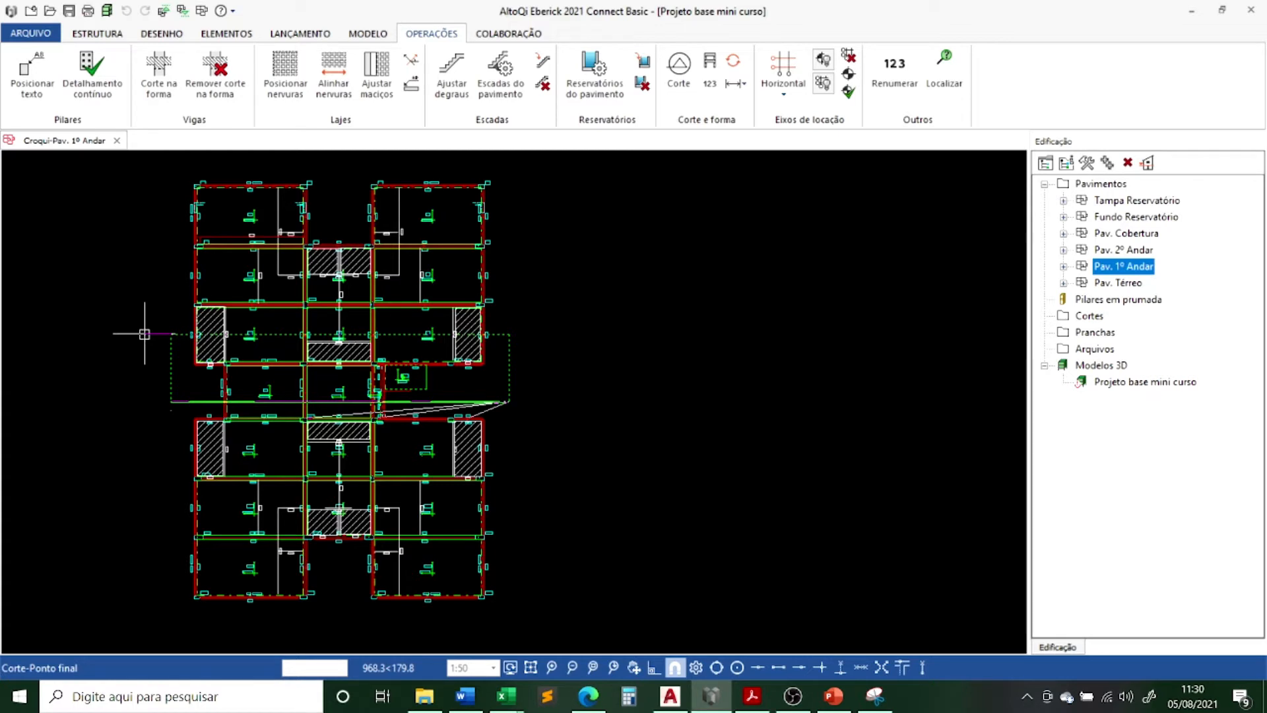
click(215, 384)
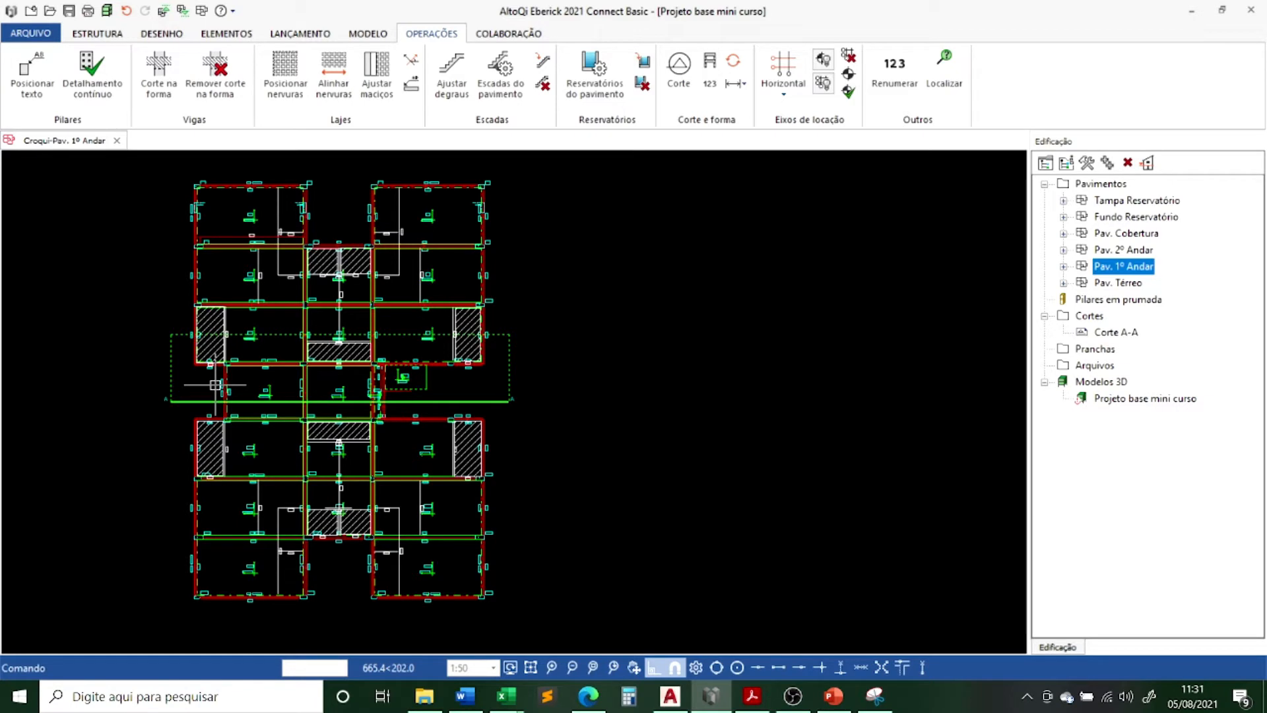
Open the generated drawing of section A-A from its section line in the plan
scroll(215, 384, up, 2)
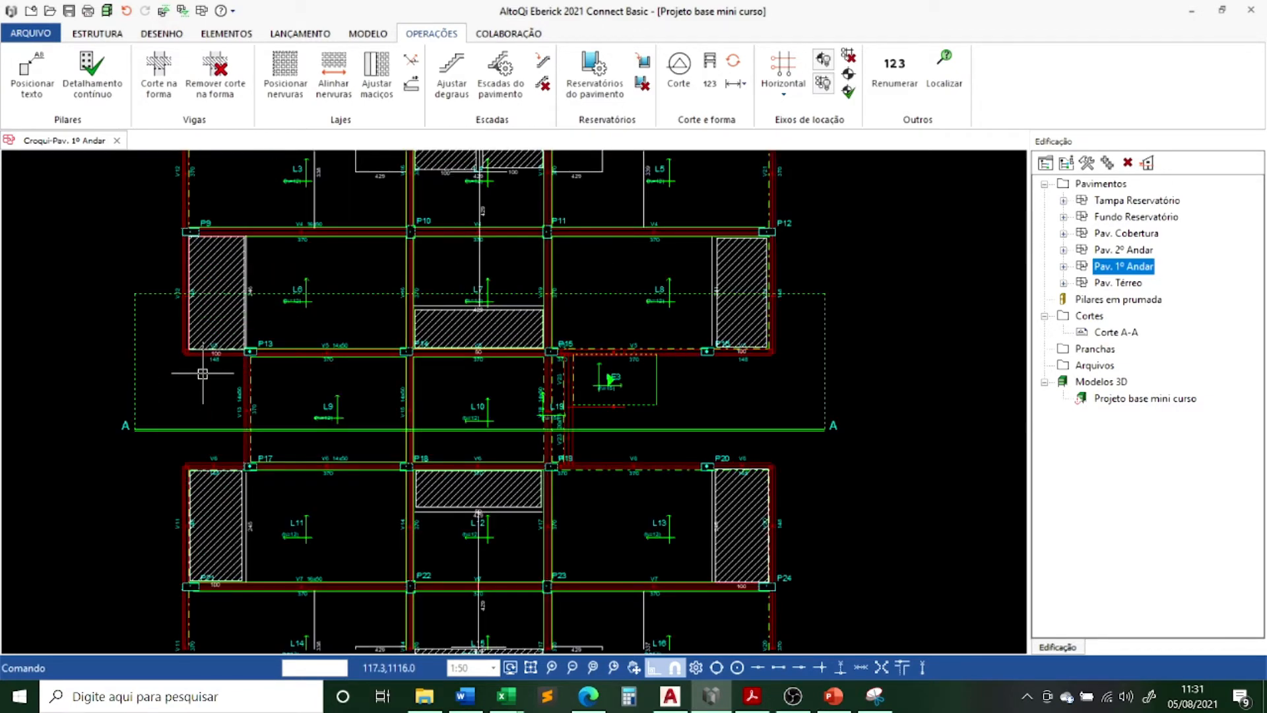
click(190, 428)
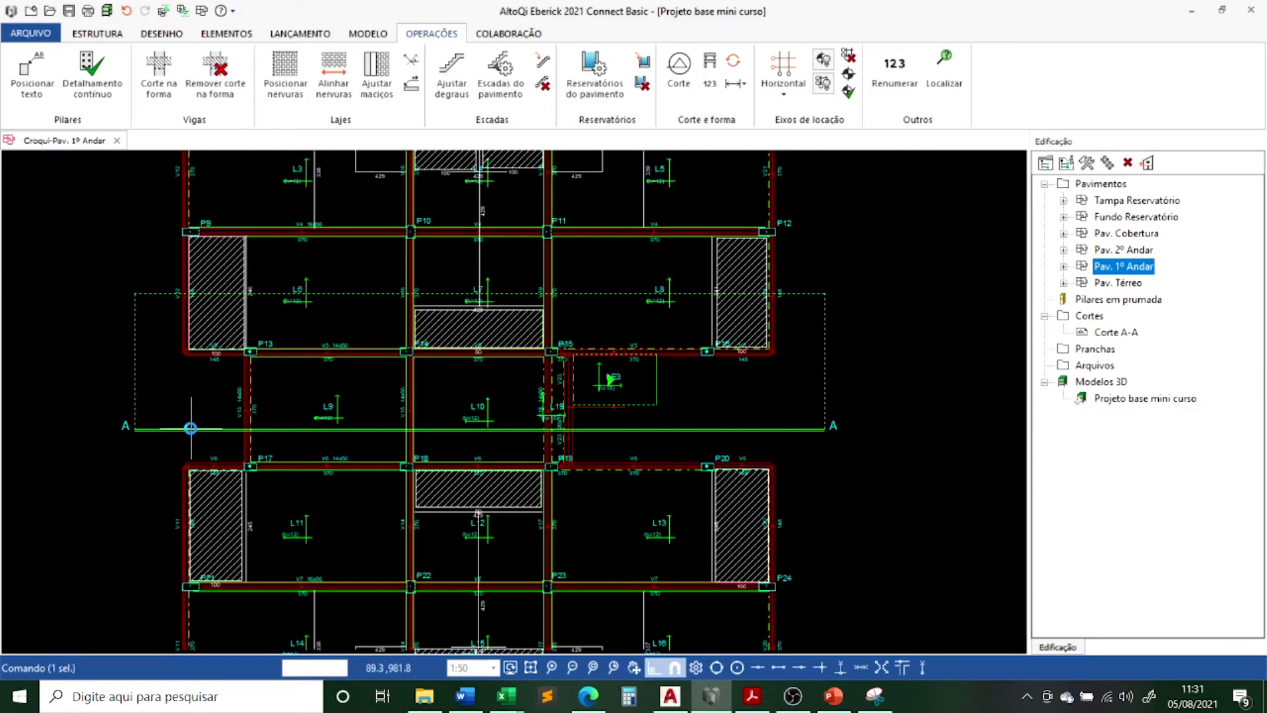
double_click(191, 429)
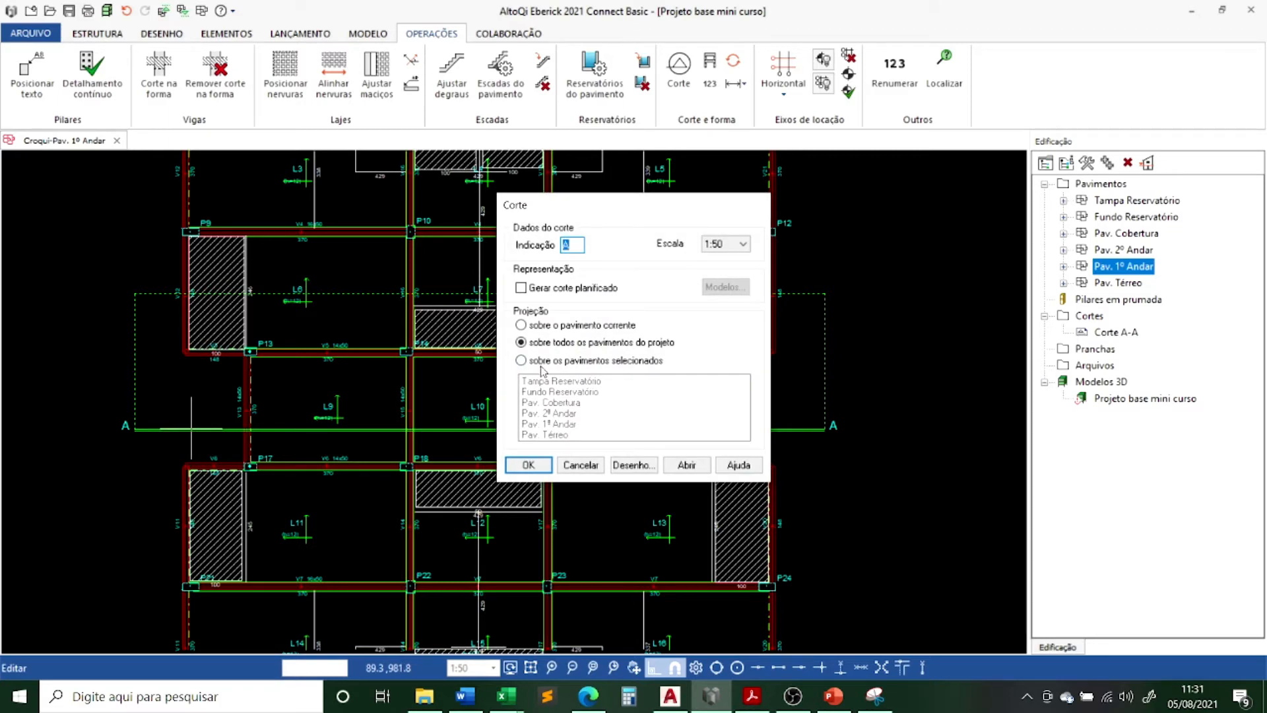
click(685, 465)
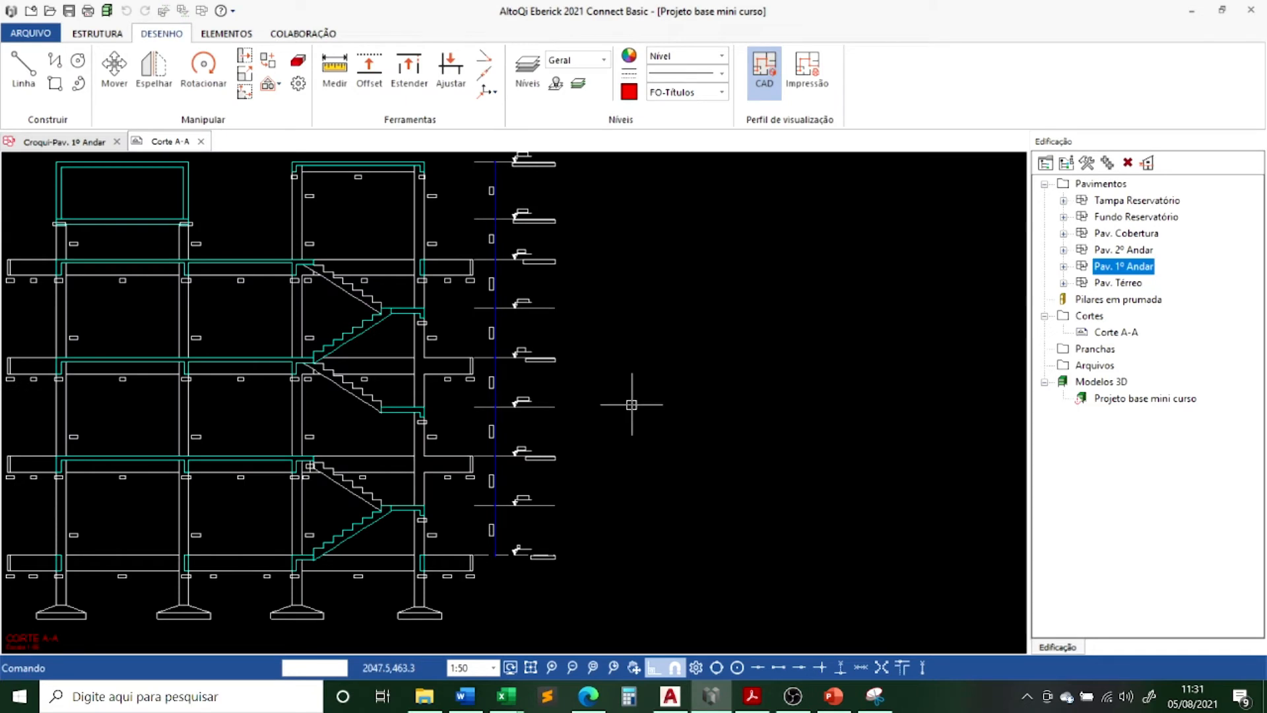
Examine section A-A: the reservoir, stair flights, beam and column labels, foundations, title and floor level marks
scroll(605, 360, down, 1)
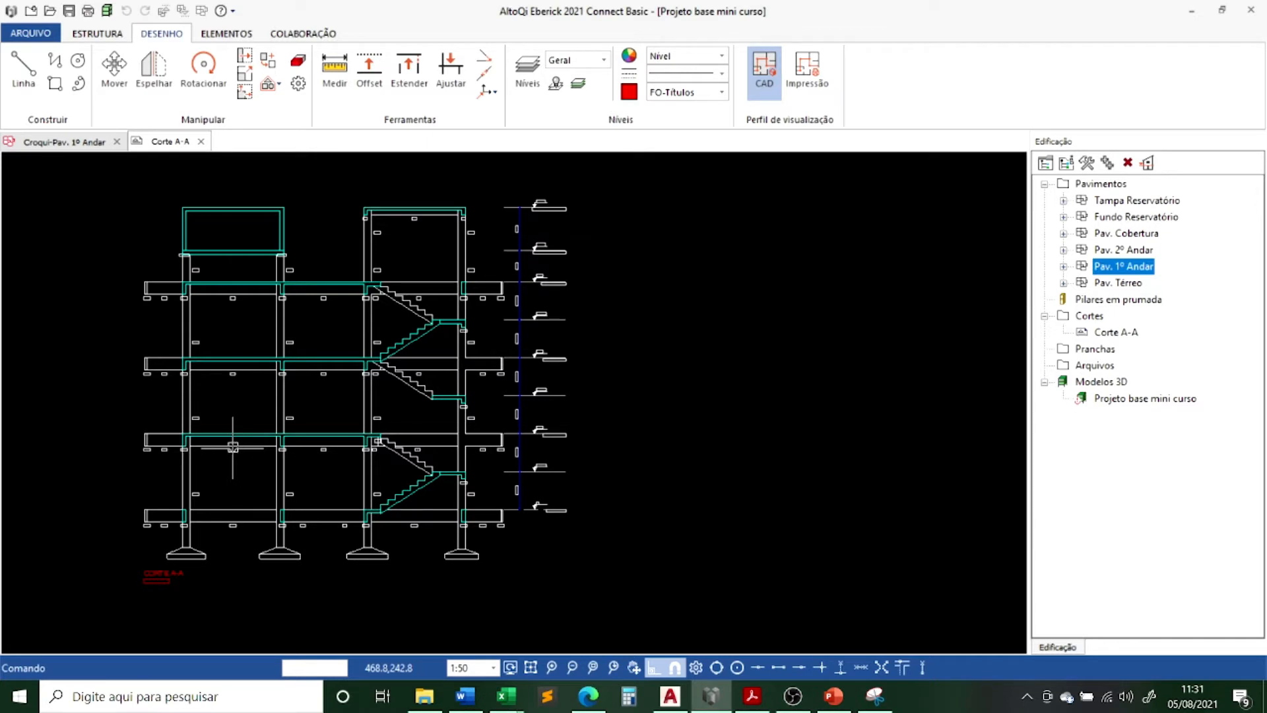
scroll(204, 224, up, 1)
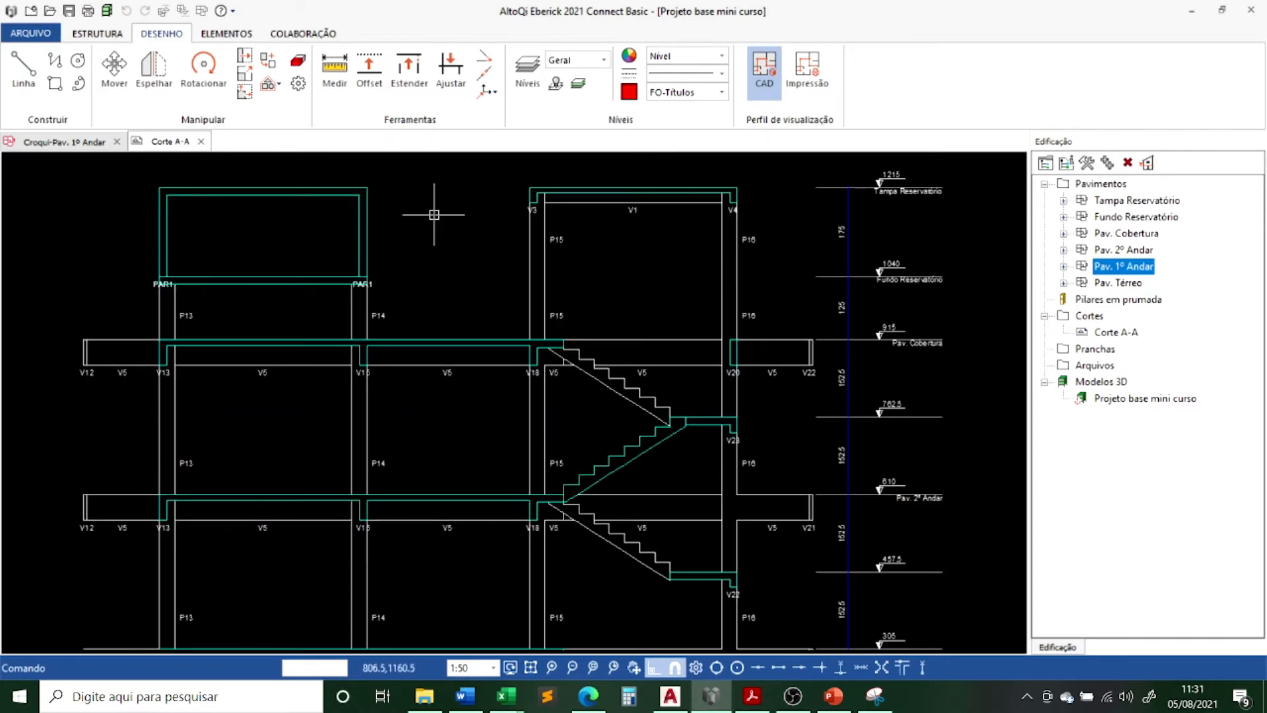
scroll(434, 214, down, 1)
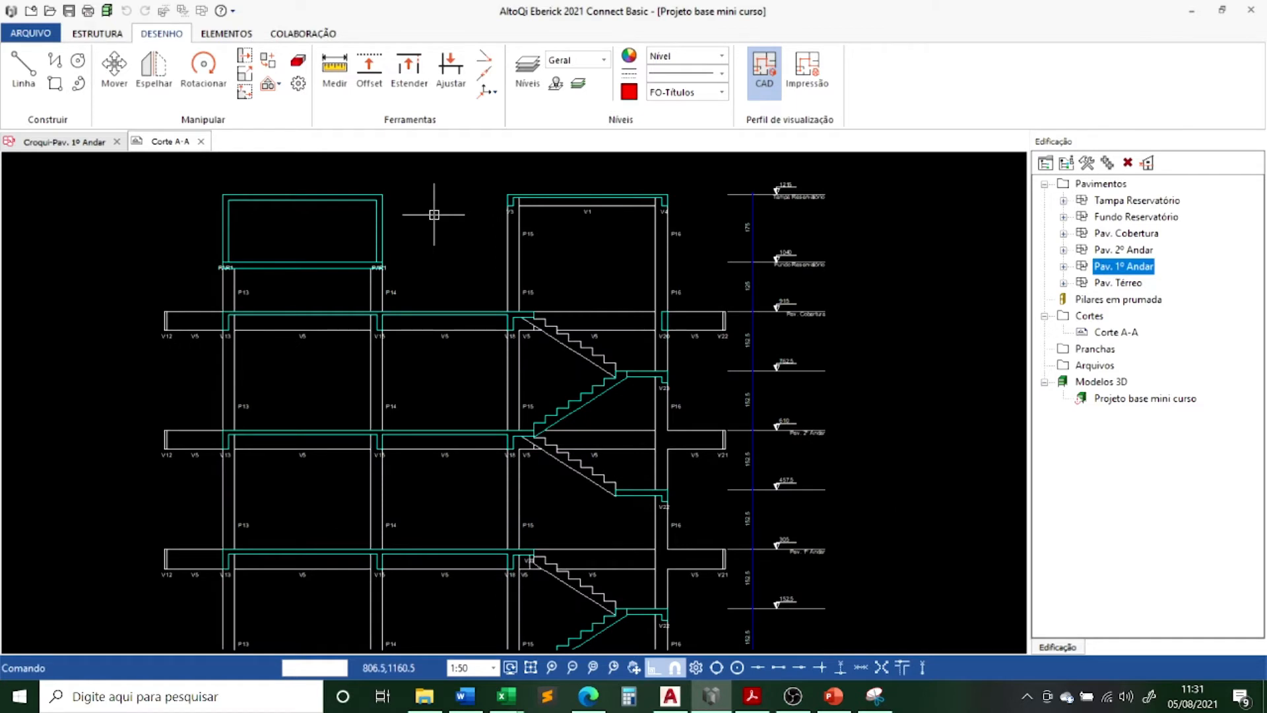
scroll(521, 192, up, 2)
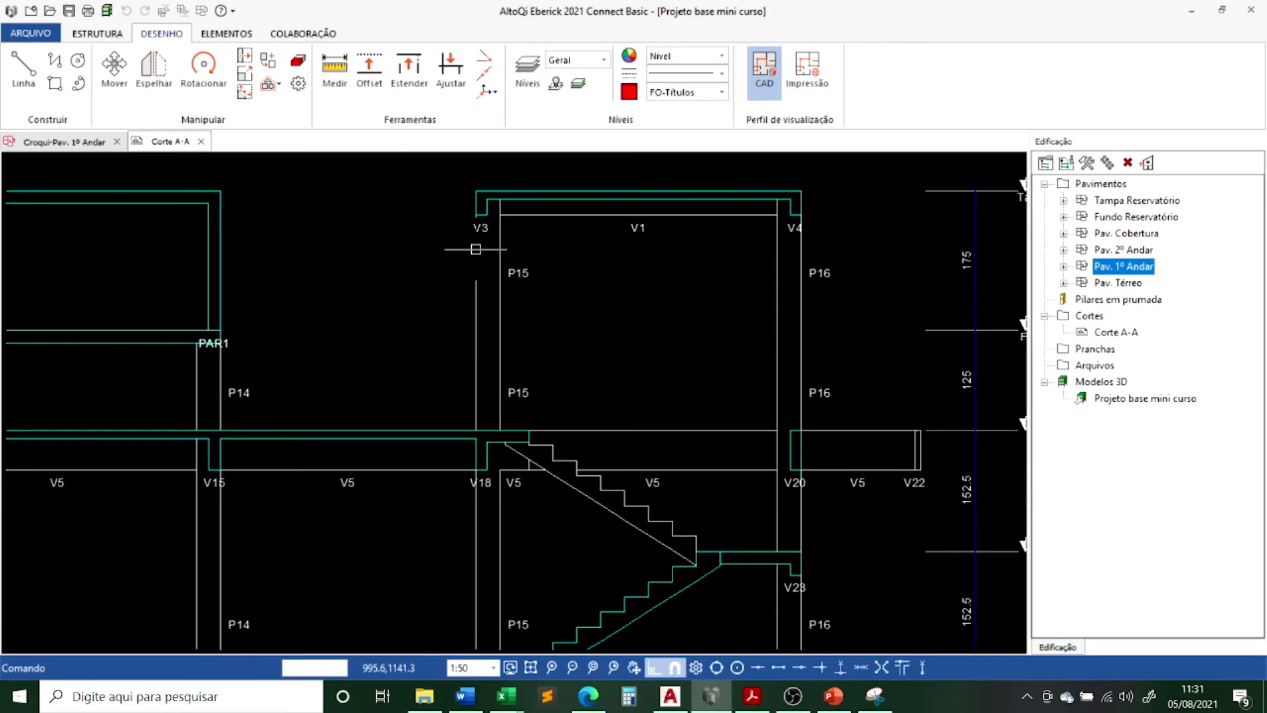
scroll(475, 249, down, 1)
scroll(535, 562, up, 1)
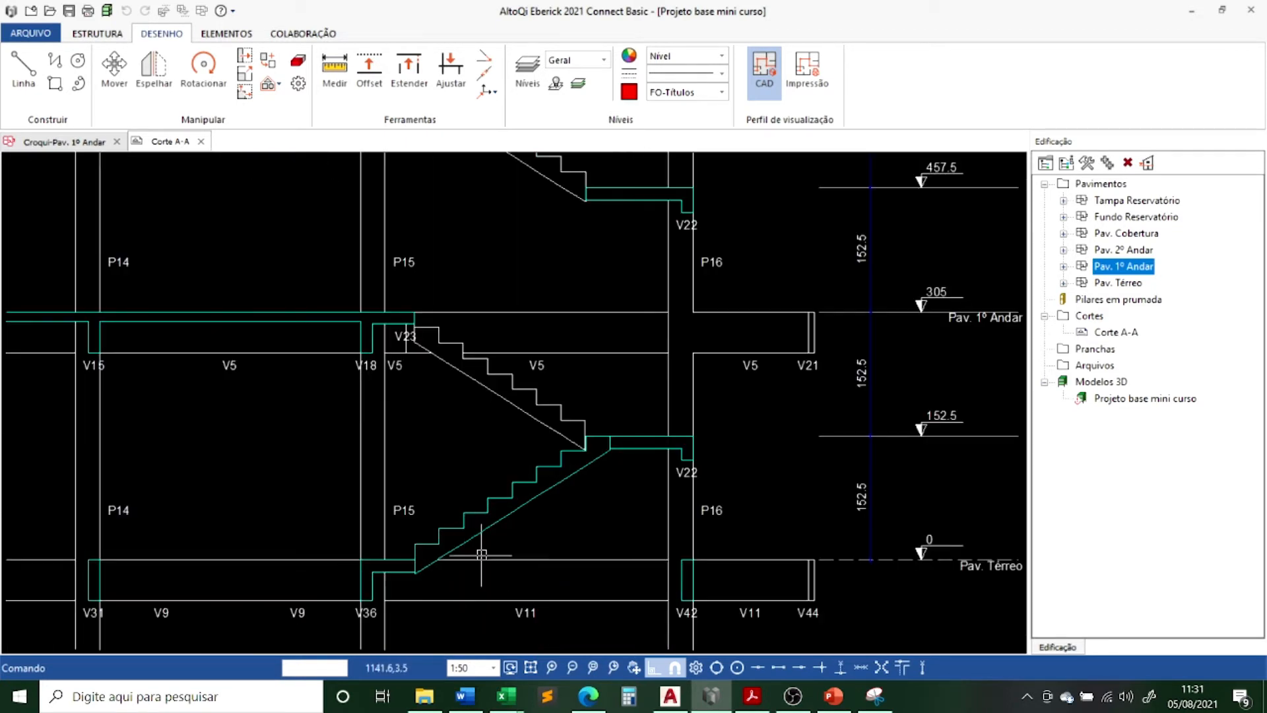
scroll(475, 560, up, 1)
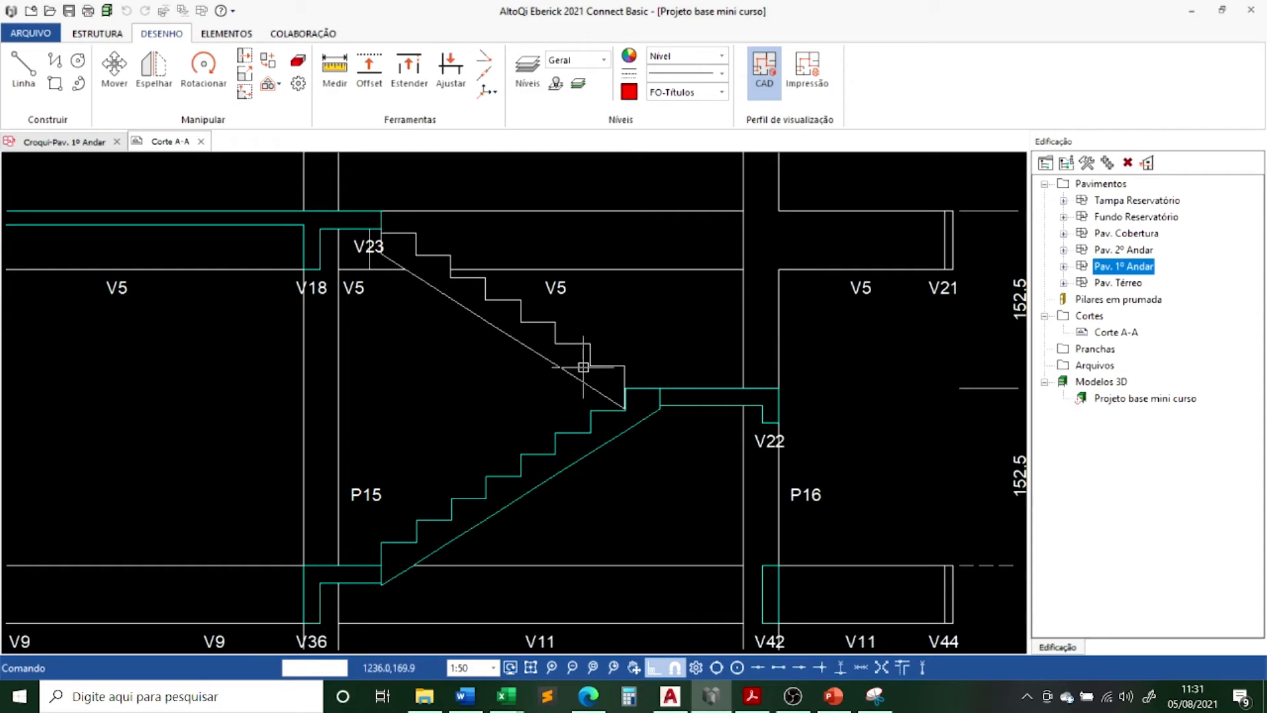
scroll(583, 367, down, 2)
scroll(584, 367, down, 2)
scroll(153, 502, up, 2)
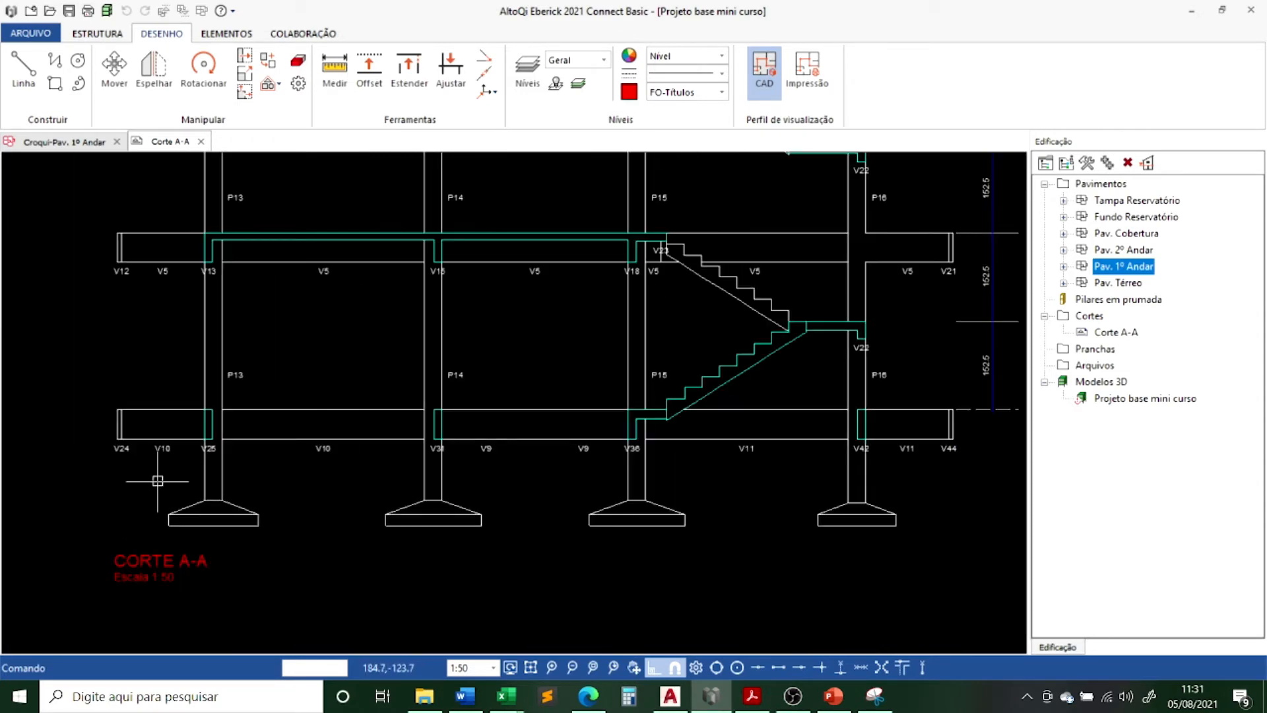
scroll(443, 435, down, 2)
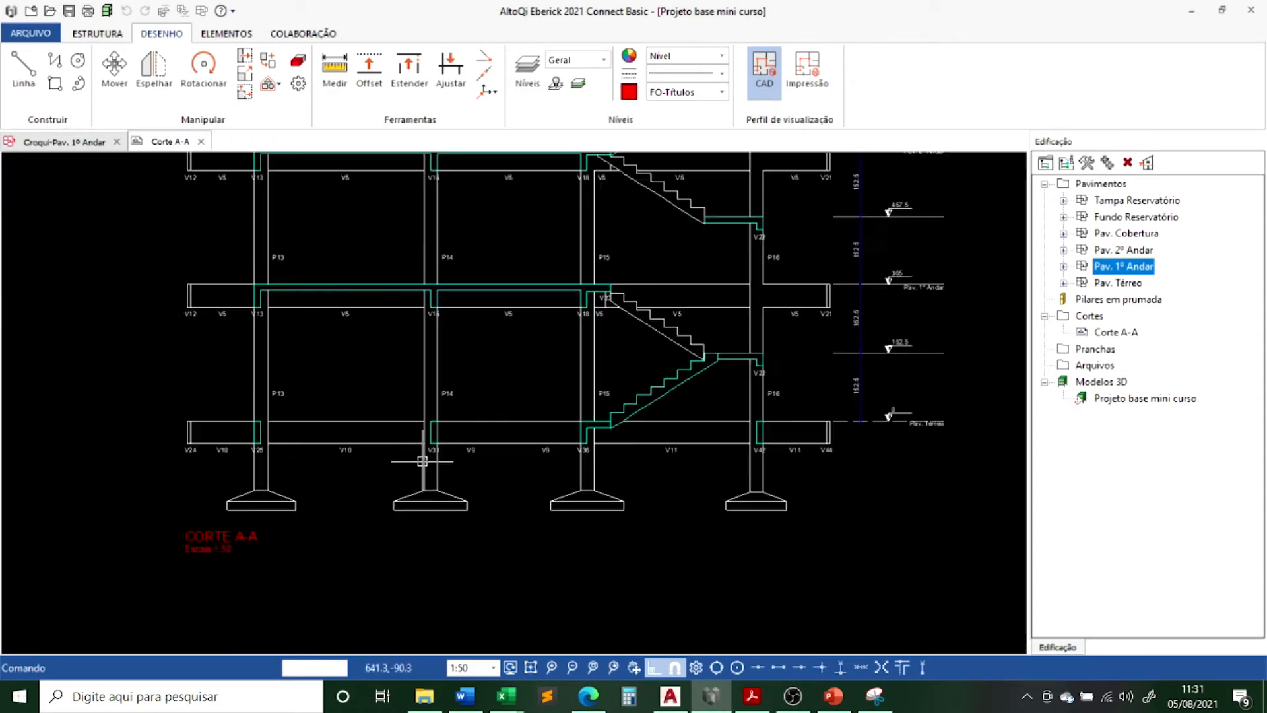
scroll(803, 396, up, 3)
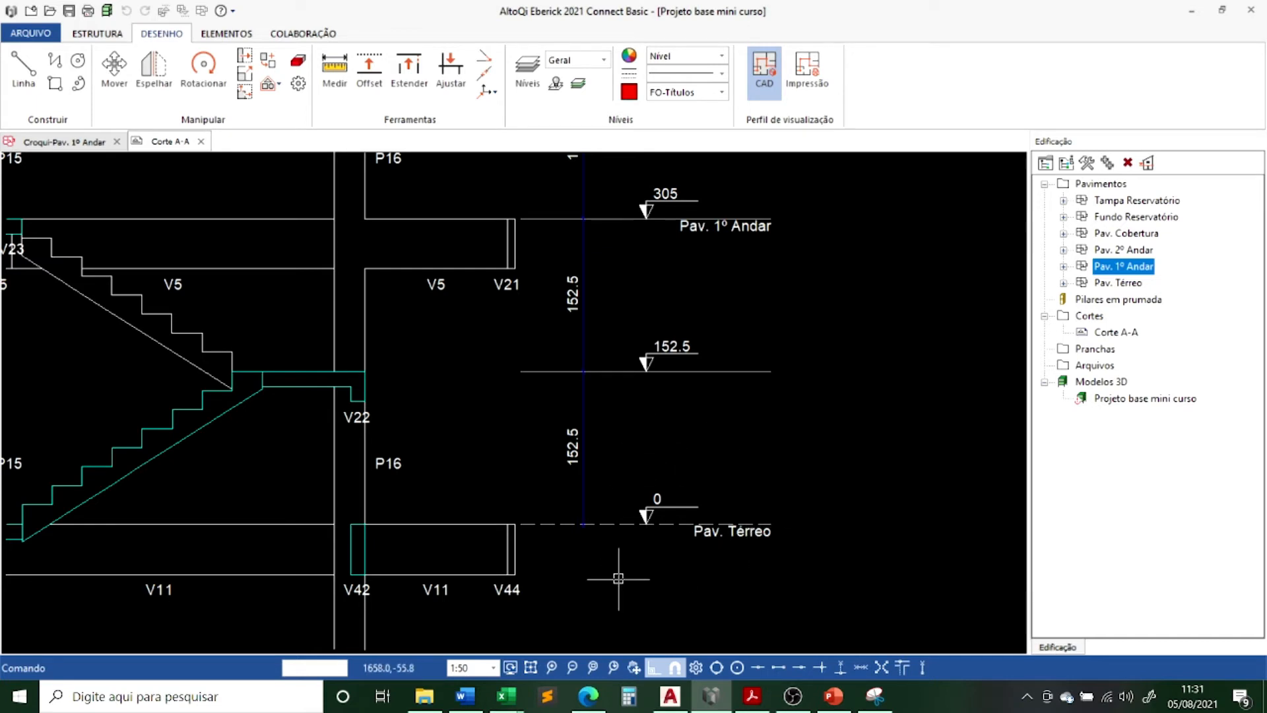
scroll(619, 579, down, 1)
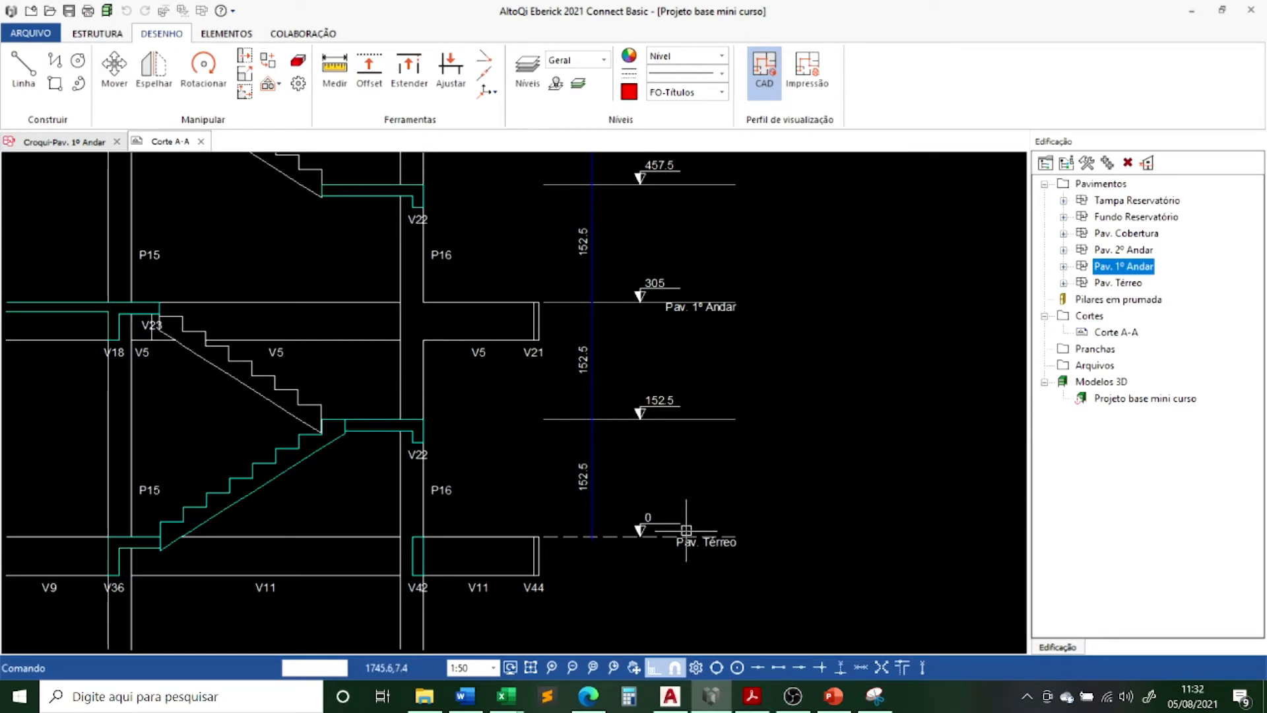
scroll(758, 474, down, 1)
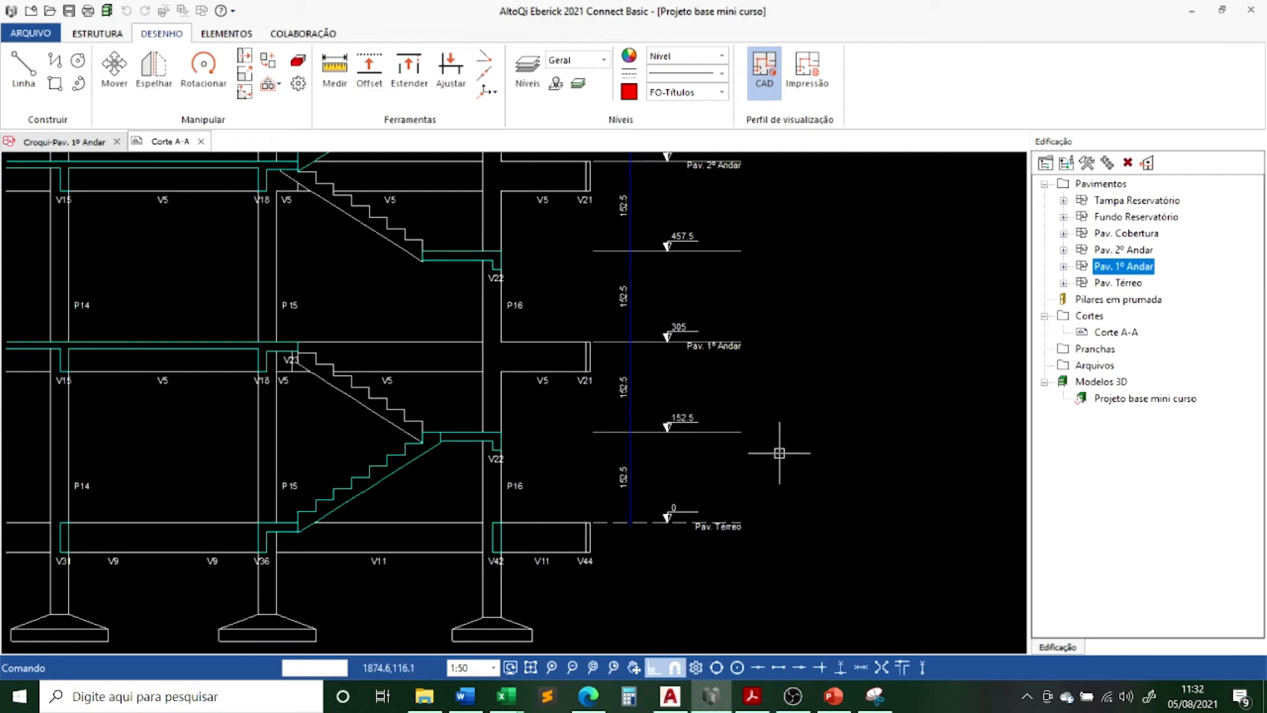
scroll(778, 458, down, 3)
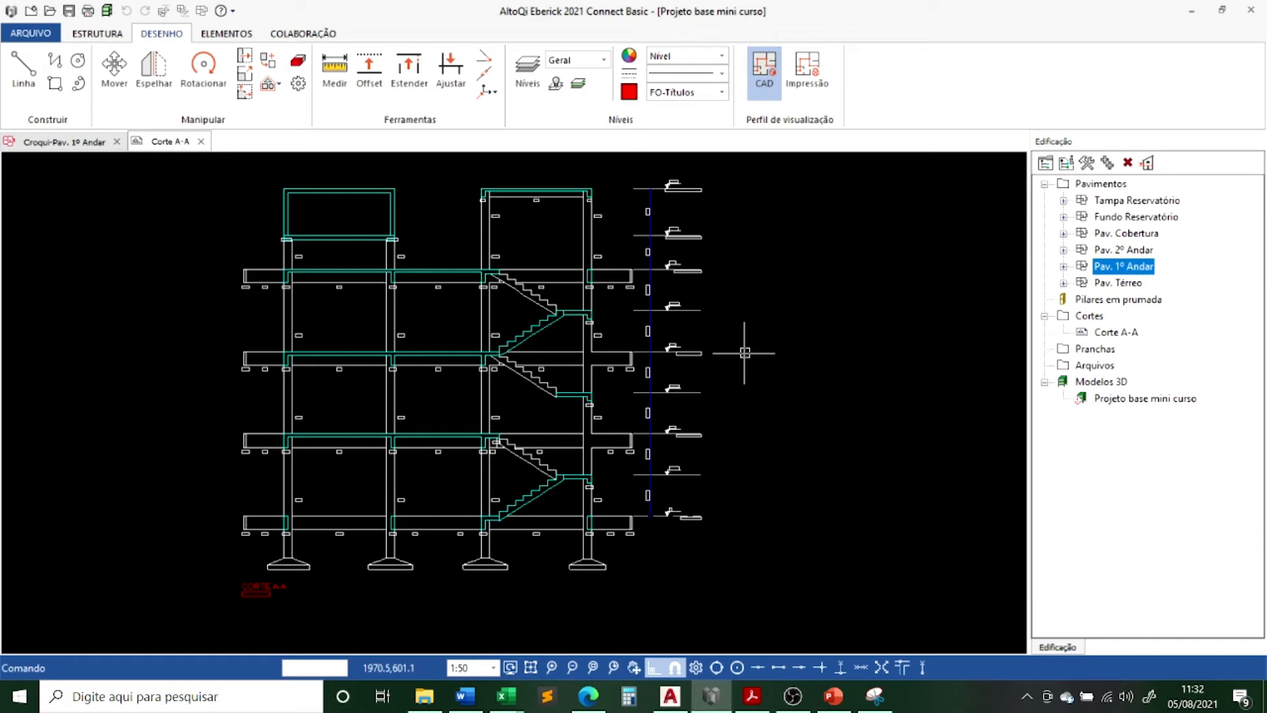
Return to the Pav. 1º Andar sketch and set up section cut B at scale 1:50, projected over all floors
click(67, 149)
scroll(448, 399, down, 4)
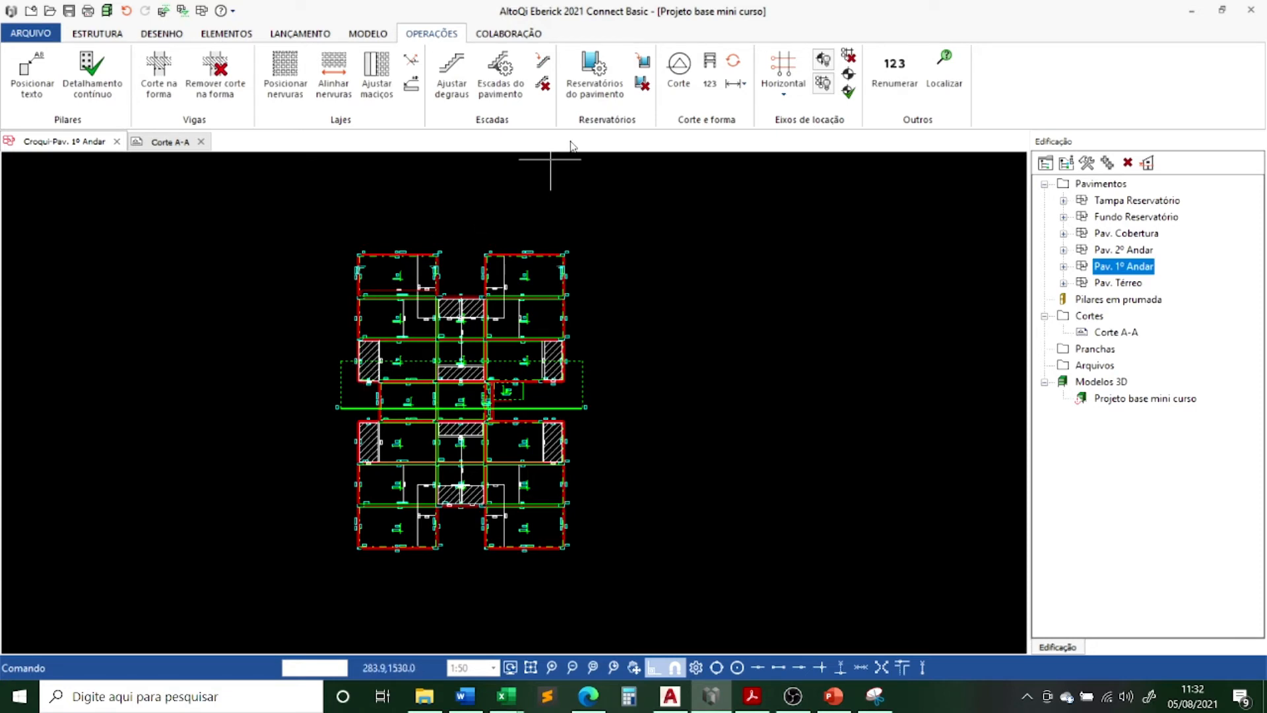
click(667, 82)
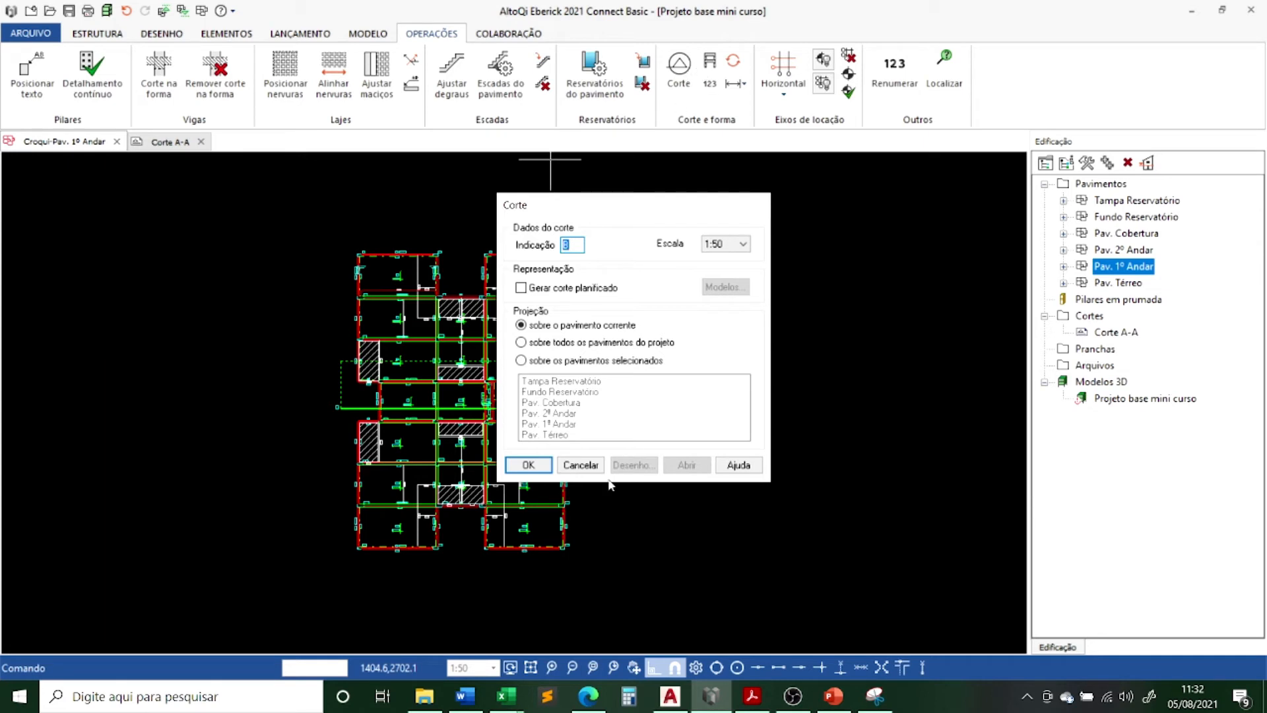
click(579, 464)
click(679, 72)
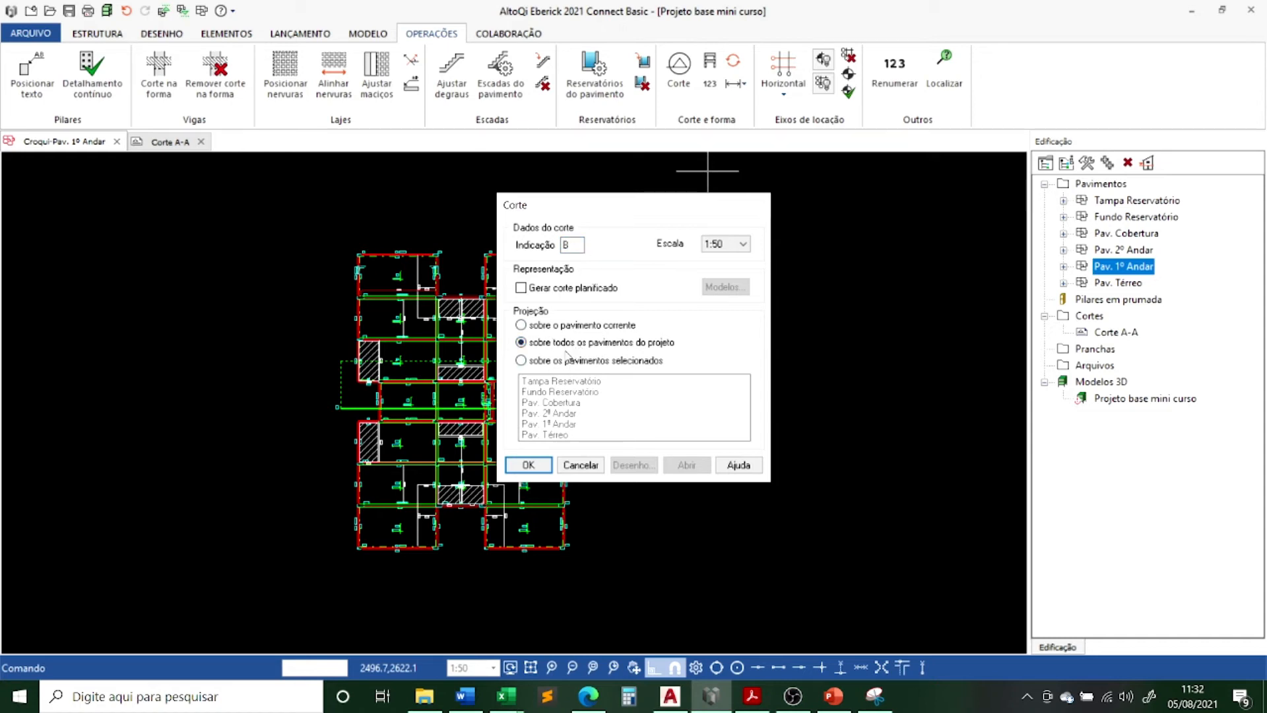
click(528, 465)
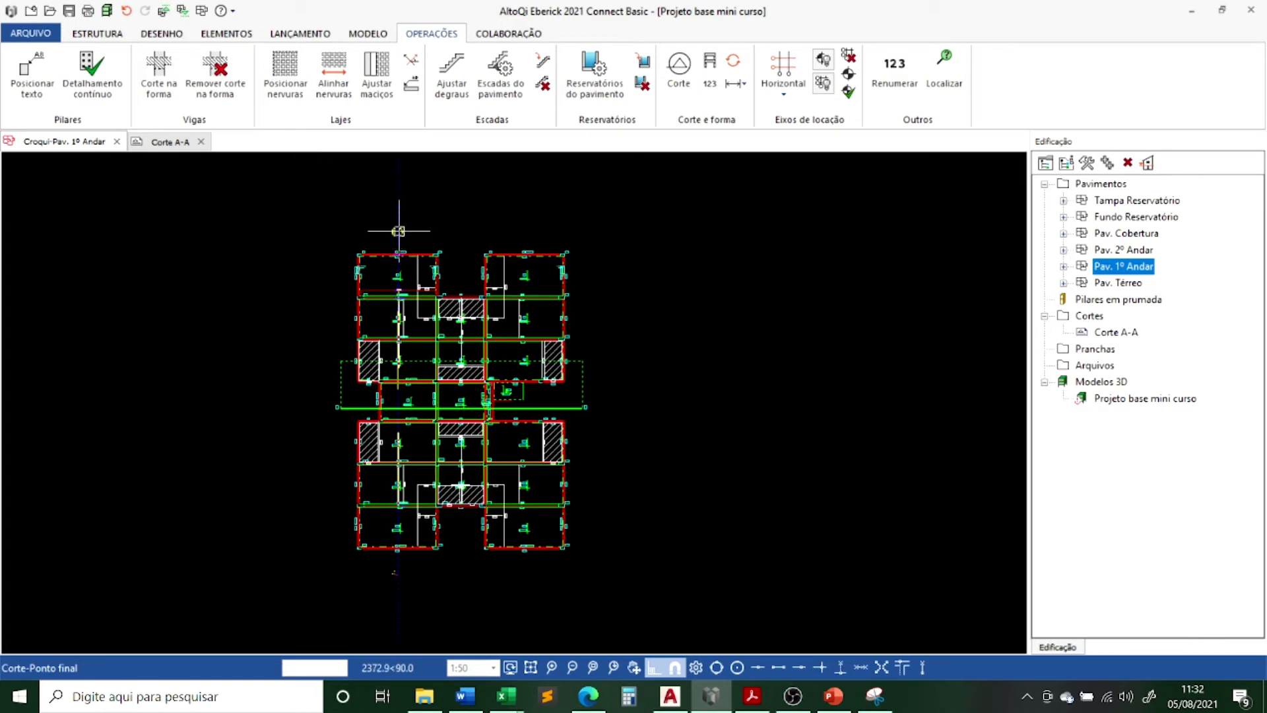
Place section line B vertically through the left wing over the plan's full height, with its depth limit toward the central bay
click(398, 230)
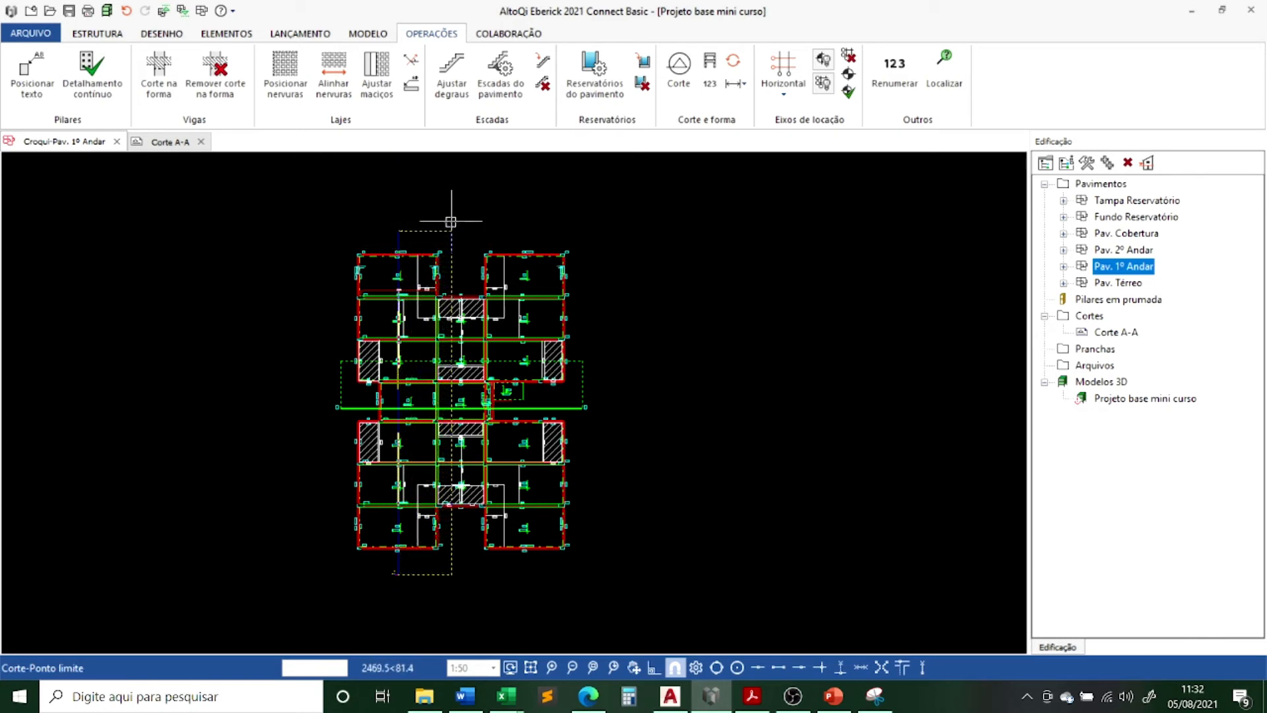
click(475, 205)
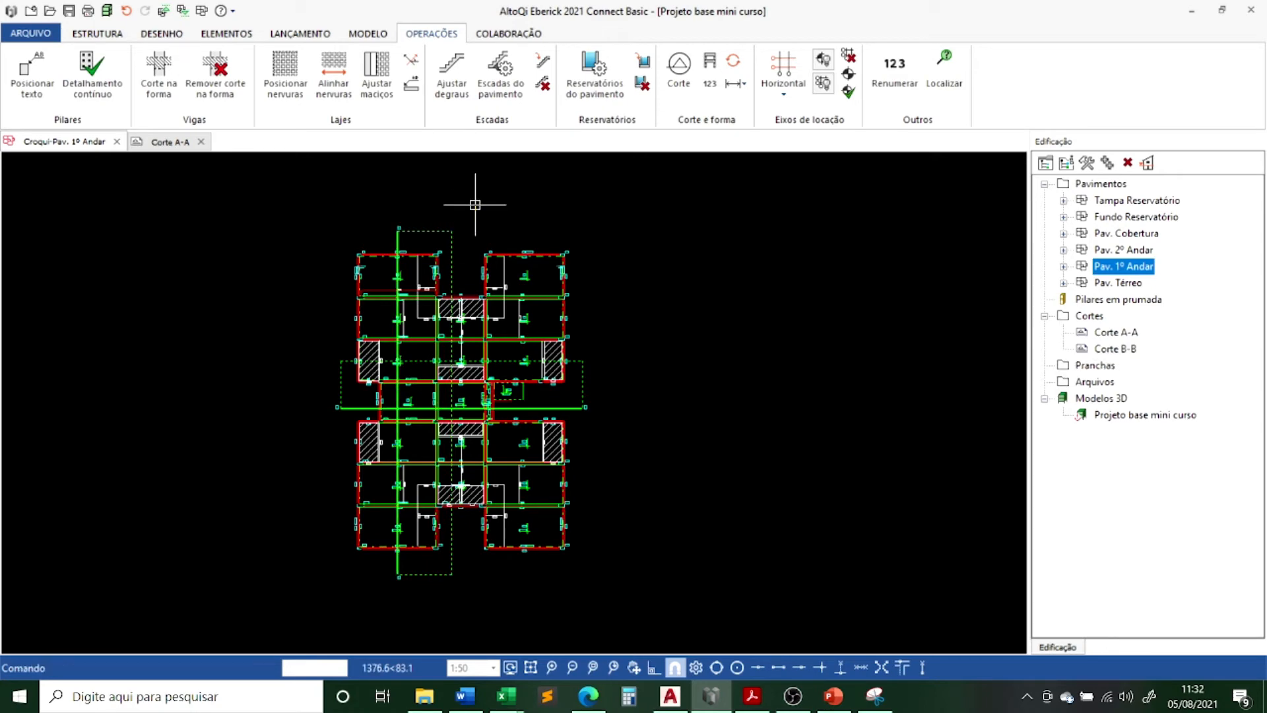
scroll(439, 212, up, 4)
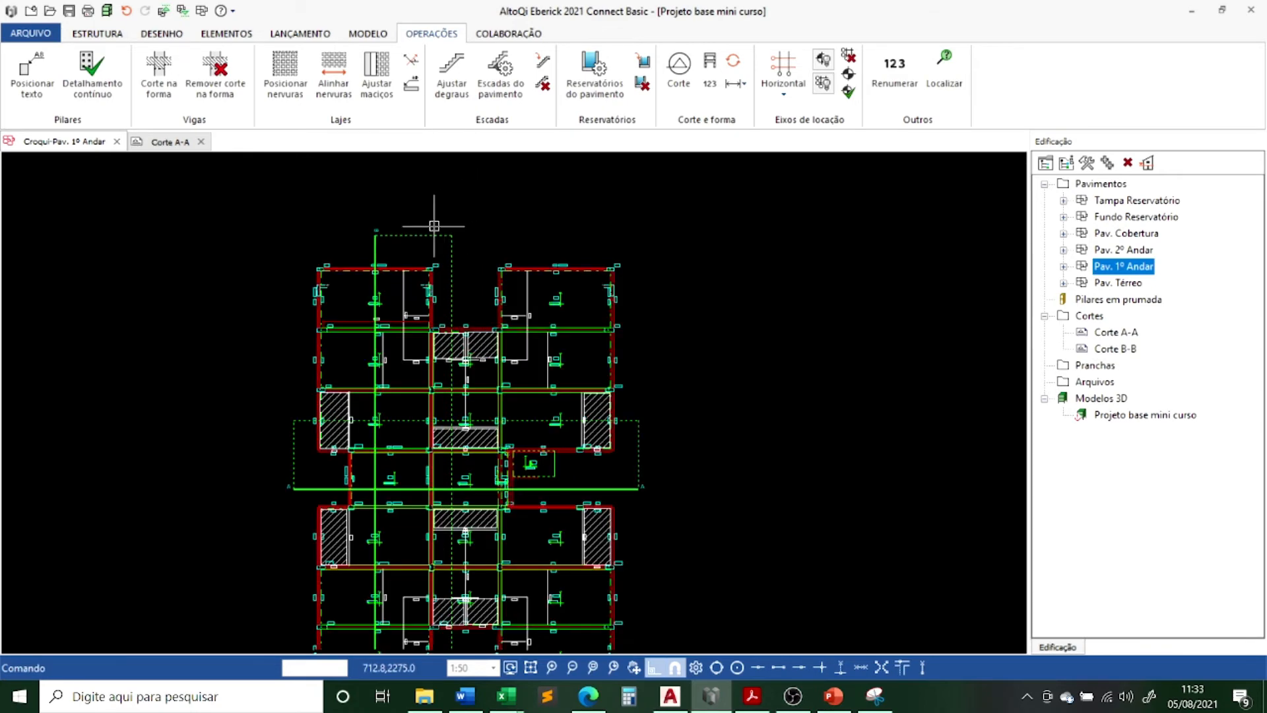
Open the generated drawing of section B-B from its section line in the plan
double_click(337, 255)
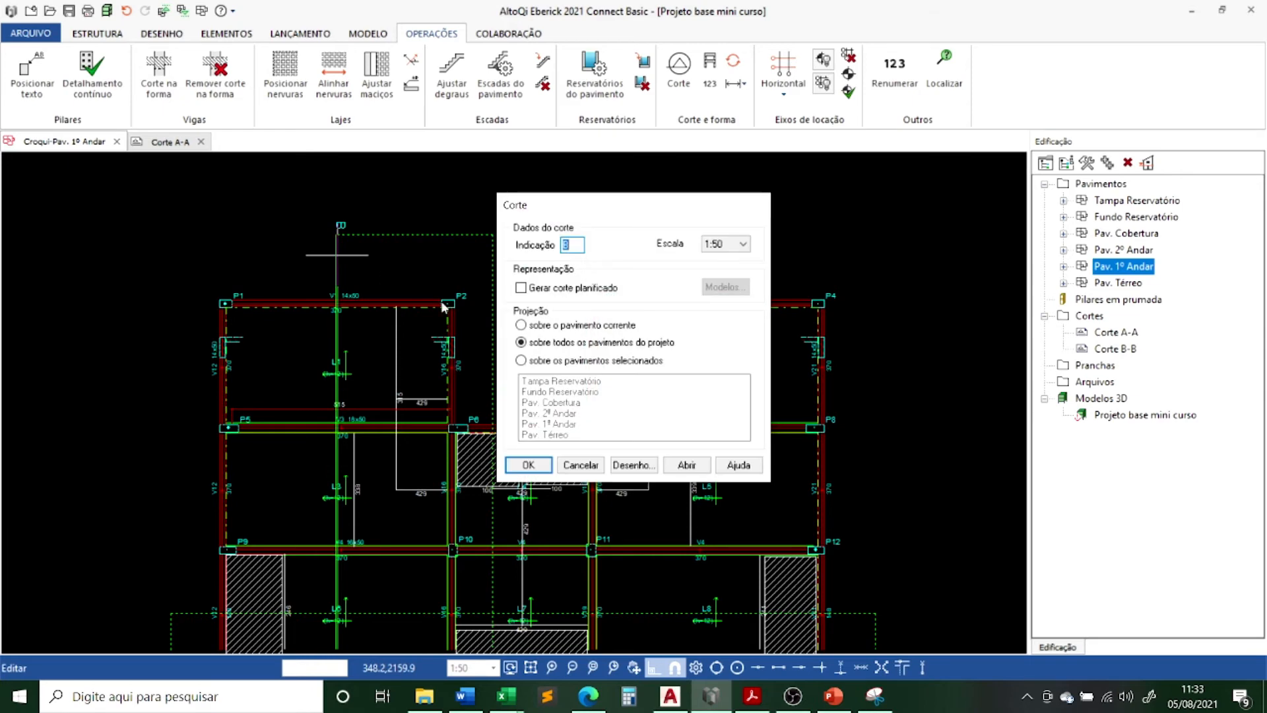
click(687, 465)
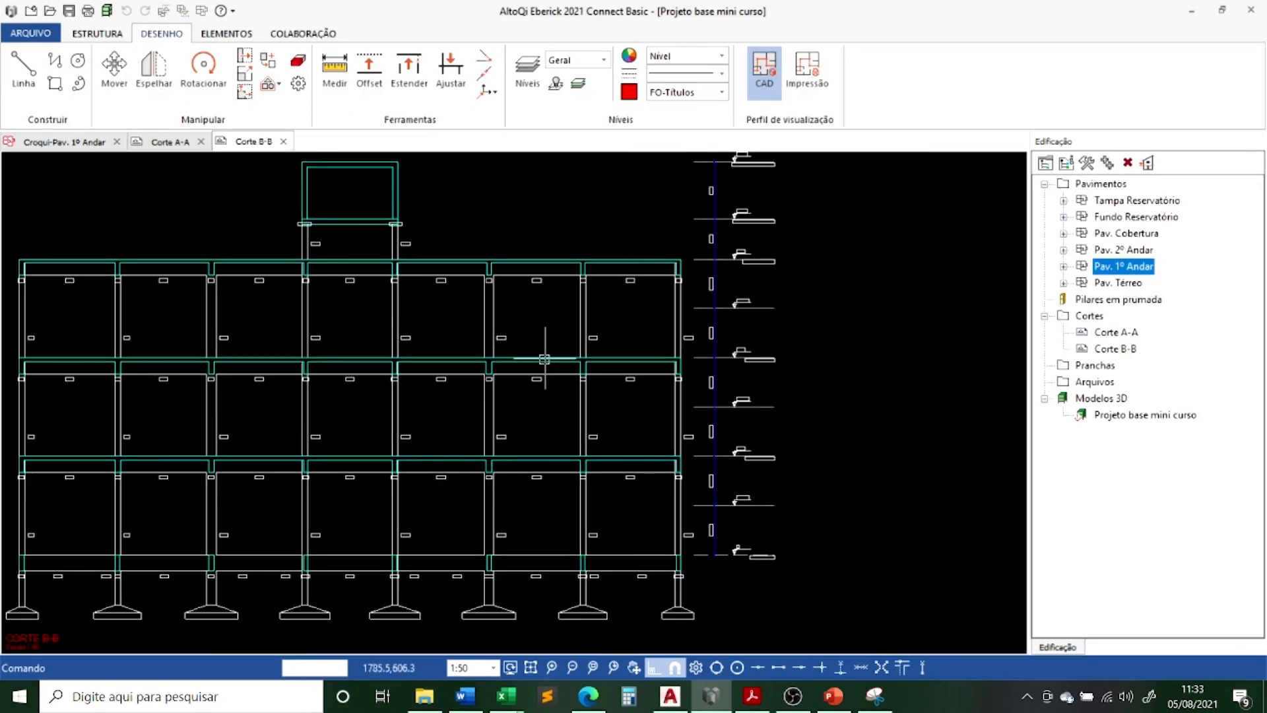
Examine section B-B: the title and scale, foundations, beam and column labels, and floor level marks
scroll(157, 607, down, 1)
scroll(78, 606, up, 5)
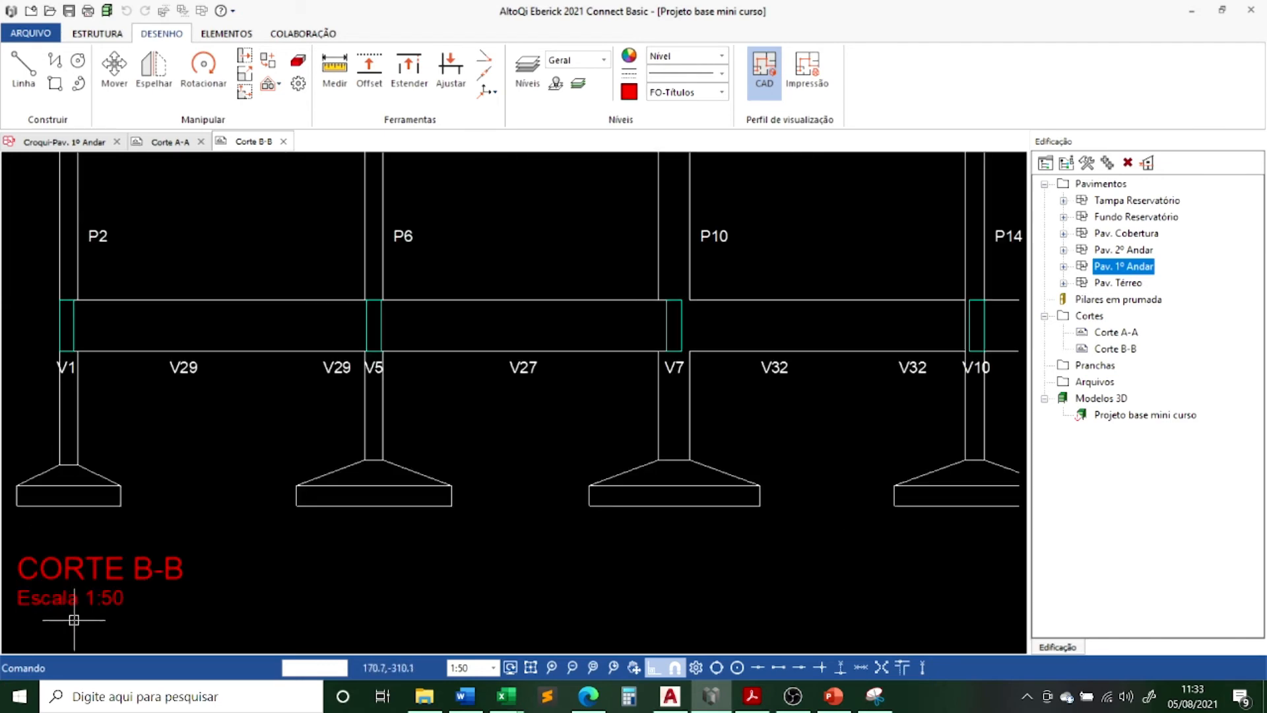
scroll(178, 574, down, 6)
scroll(497, 419, up, 2)
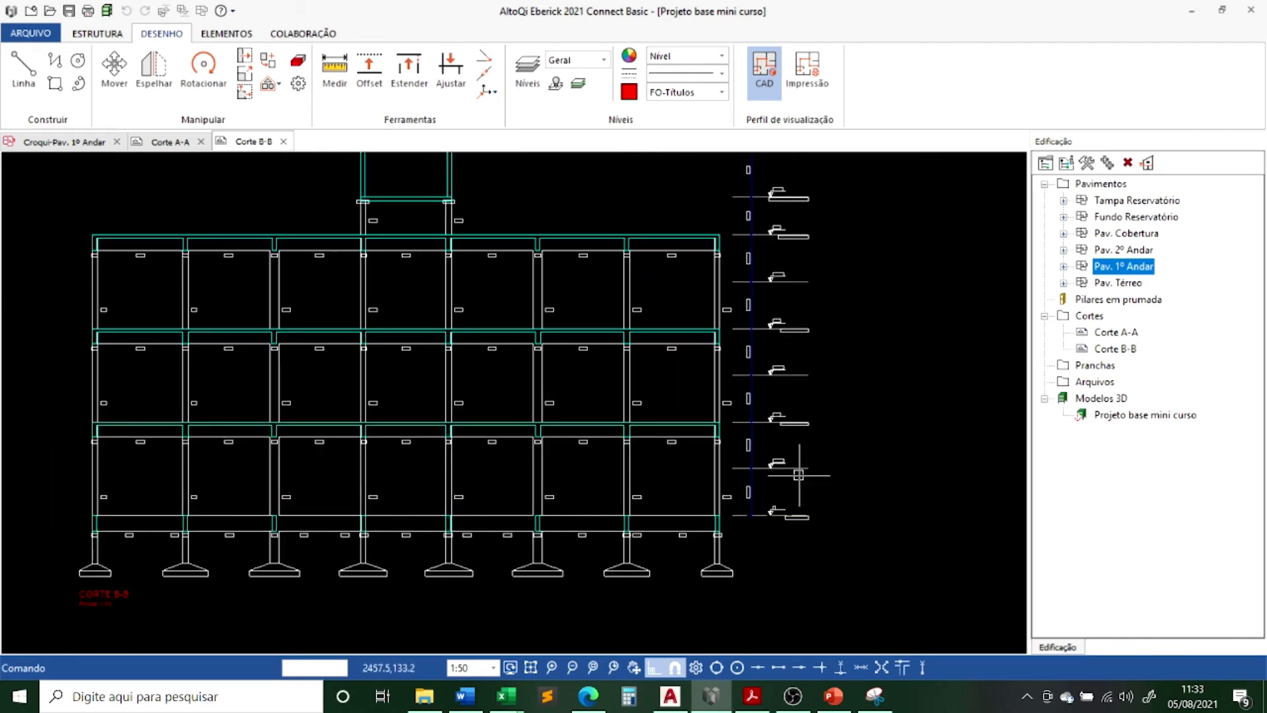
scroll(816, 503, up, 4)
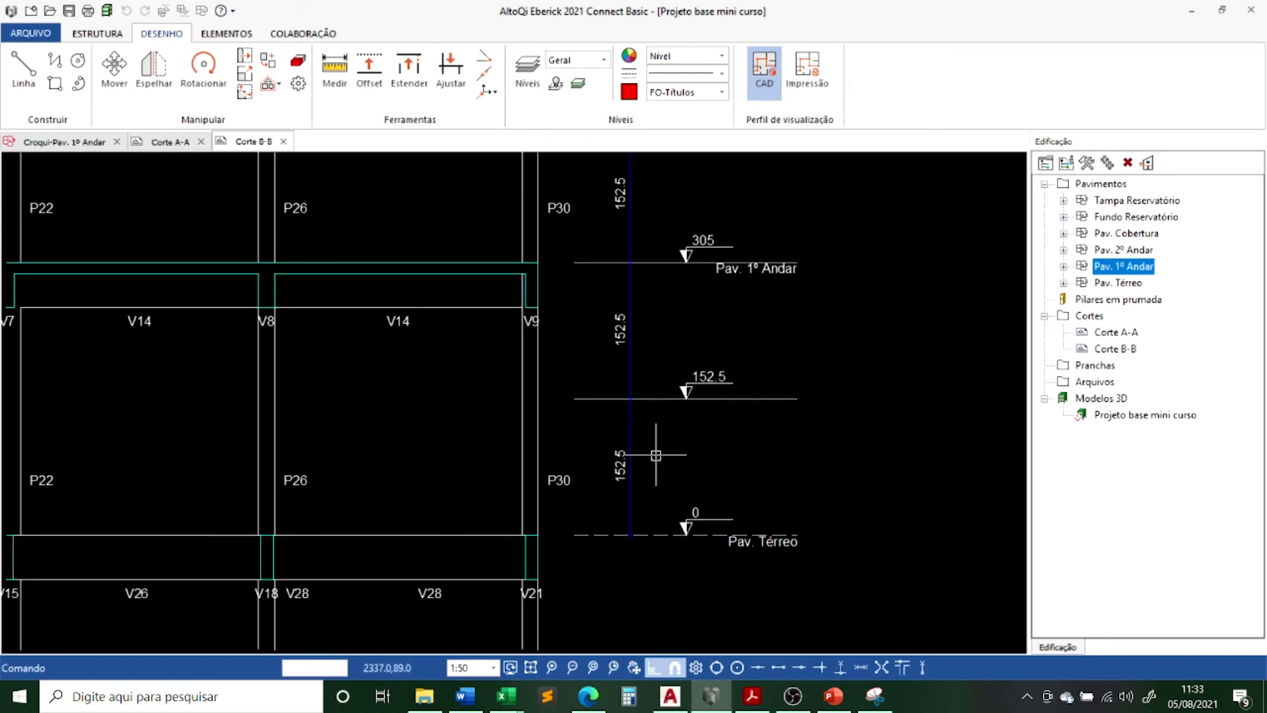
scroll(657, 478, down, 2)
scroll(726, 461, up, 2)
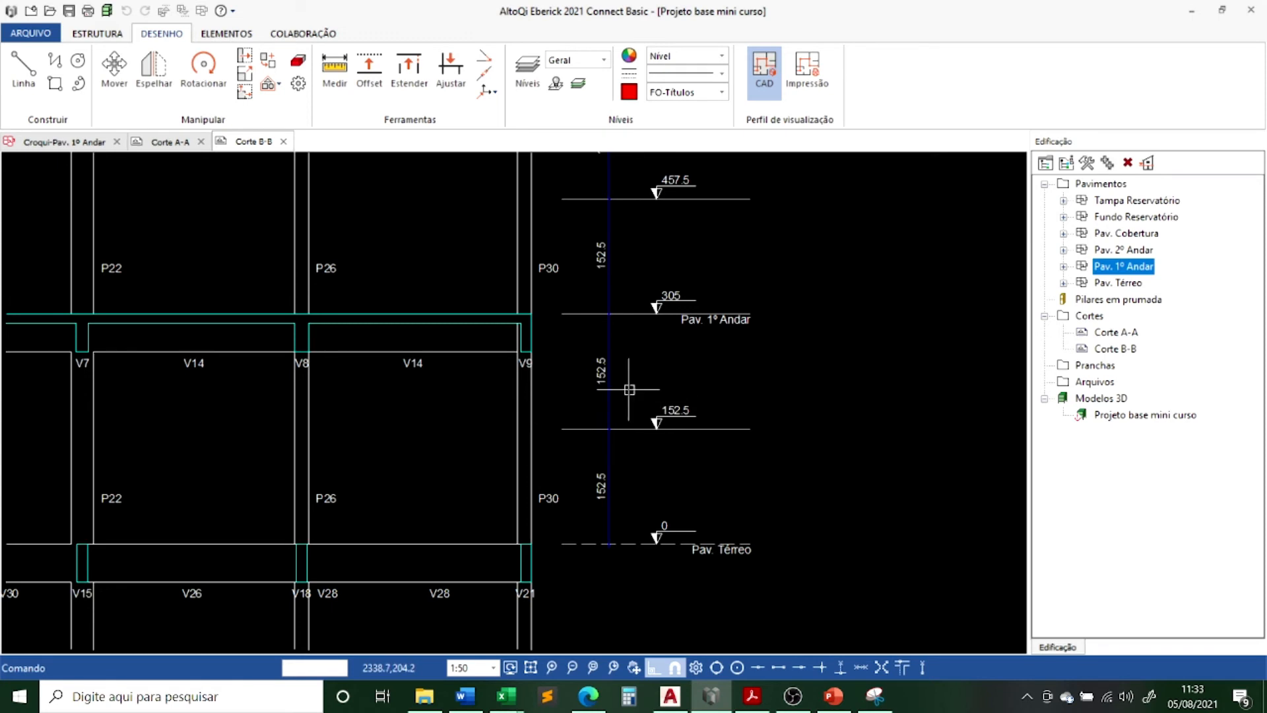
scroll(693, 436, down, 3)
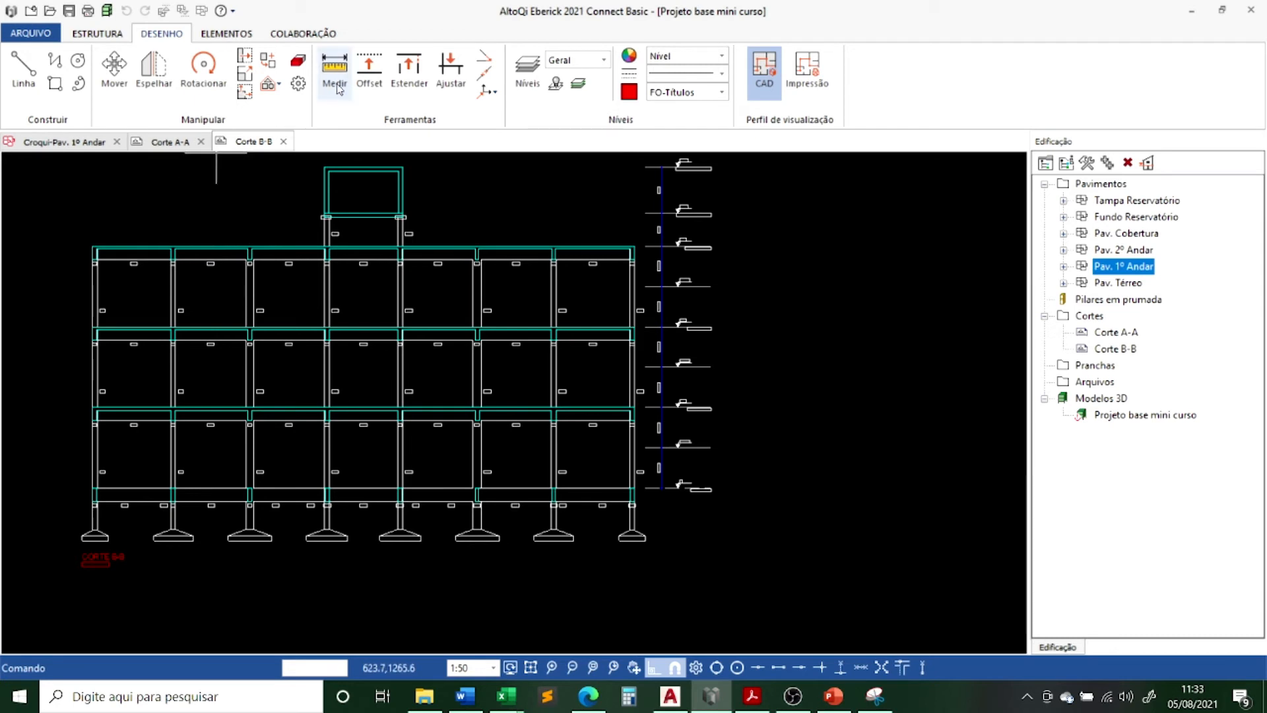
Display the dimension and text annotation tools, and inspect the beams, columns and foundations across section B-B
click(218, 37)
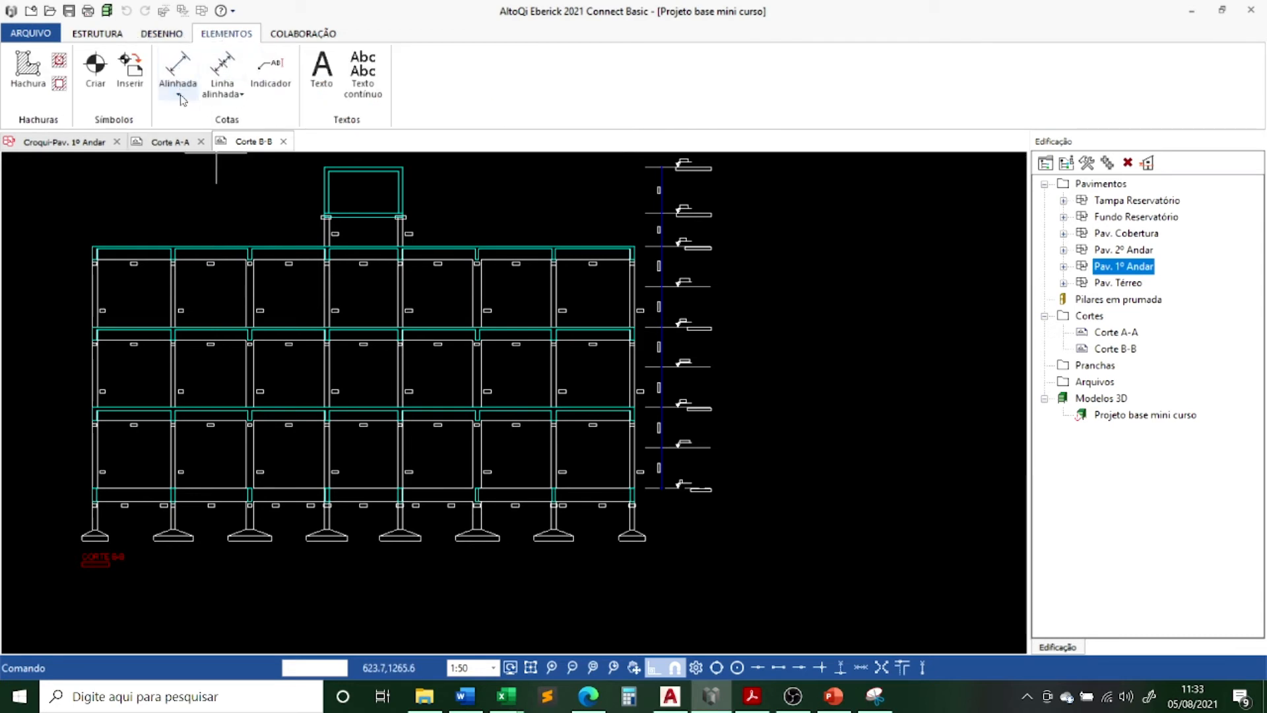
scroll(90, 546, up, 3)
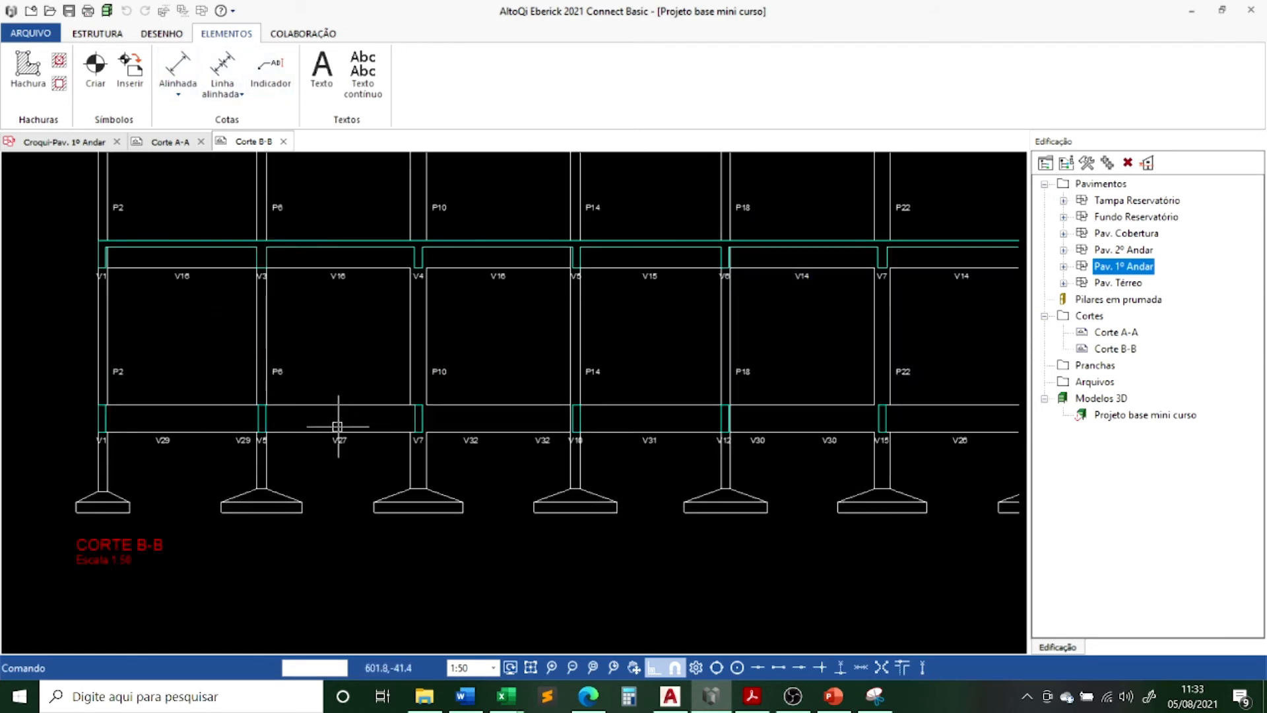
scroll(338, 423, down, 1)
scroll(338, 422, down, 1)
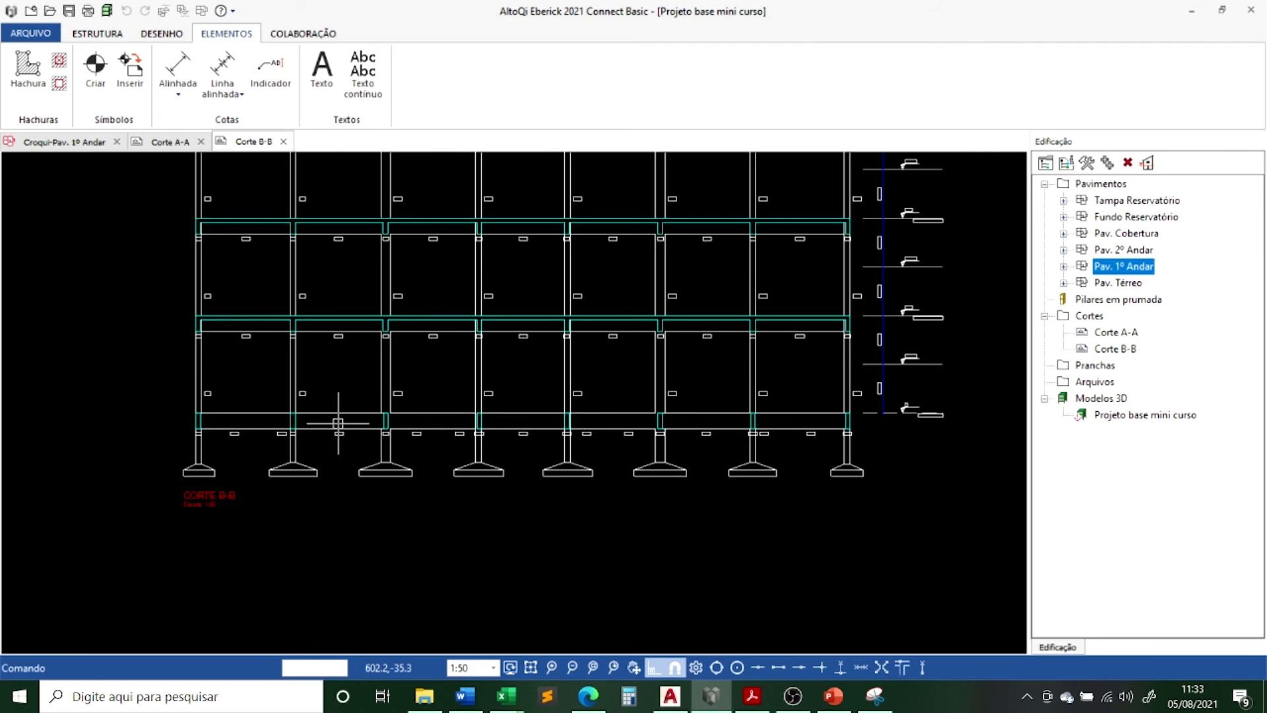
scroll(512, 286, up, 3)
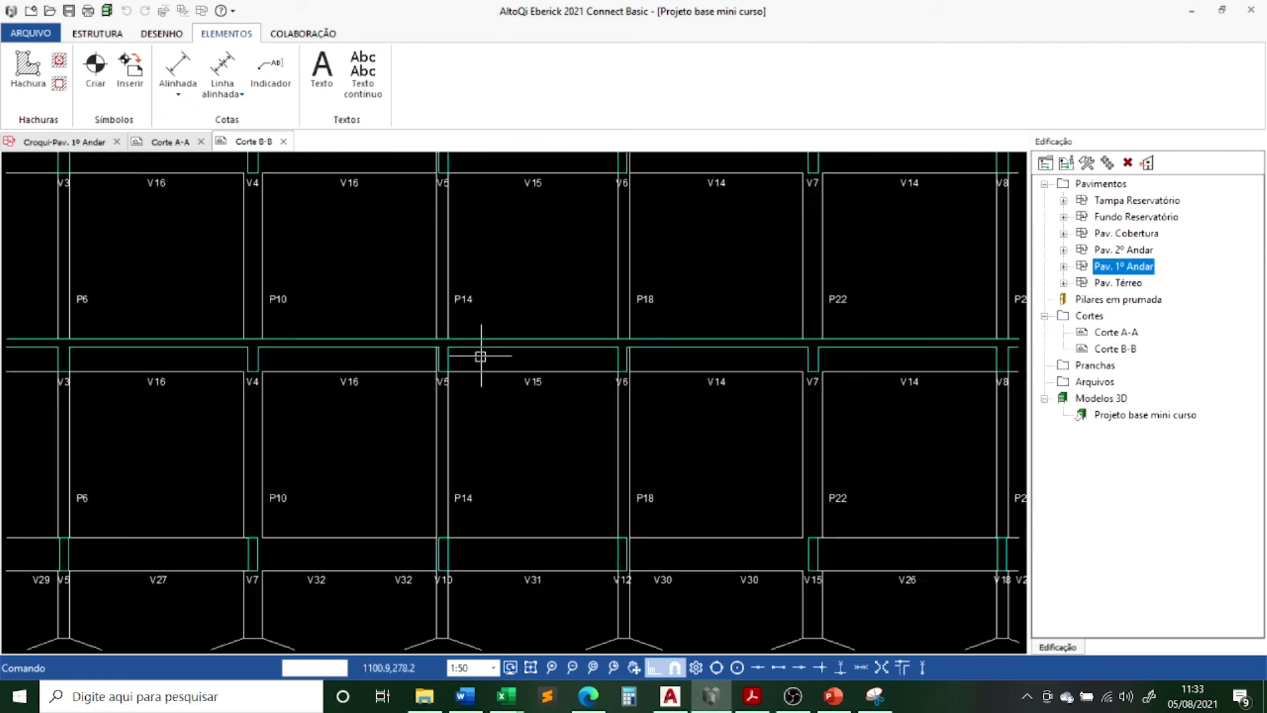
scroll(481, 359, down, 4)
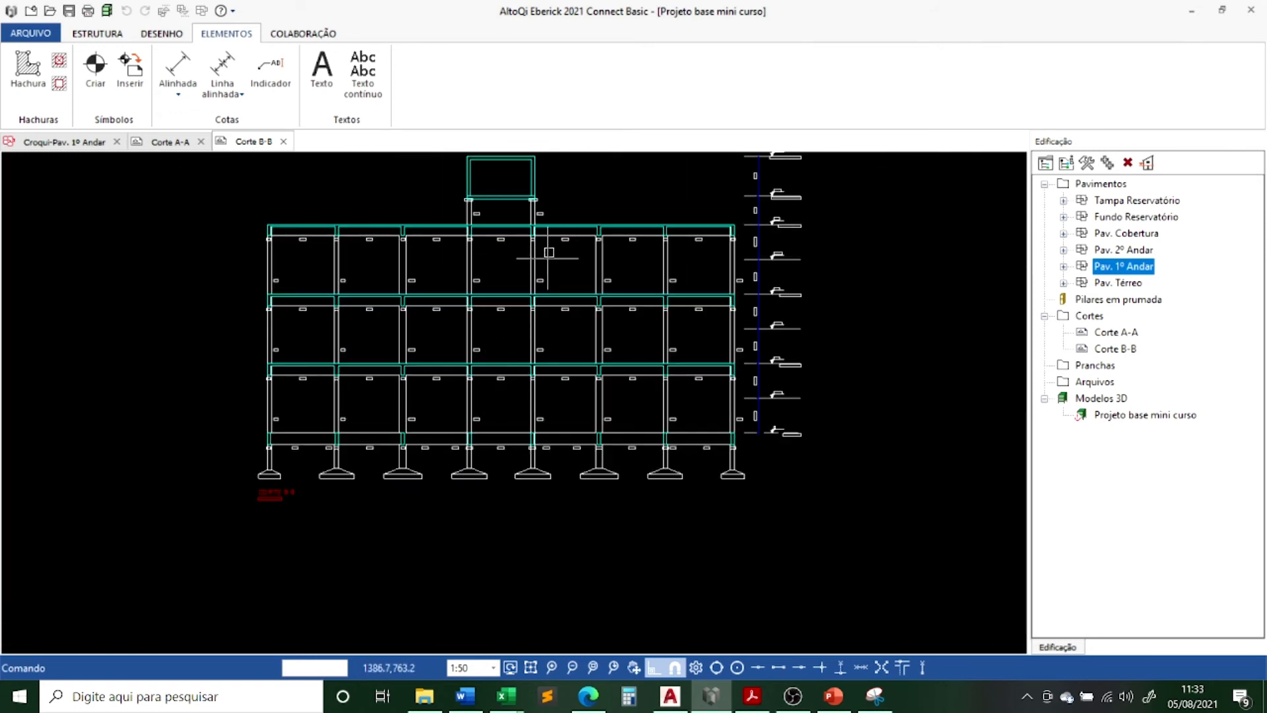
scroll(568, 217, down, 1)
scroll(586, 159, up, 1)
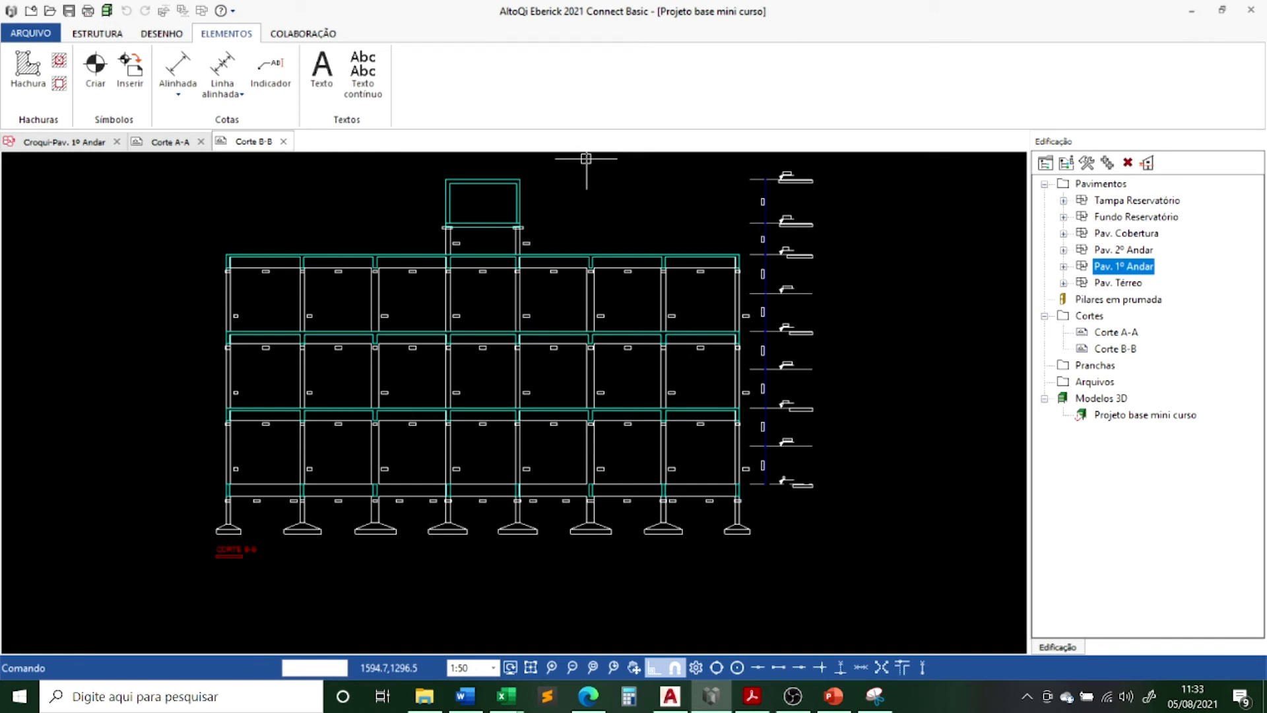
Return to the Pav. 1º Andar sketch and generate the building's schematic section drawing
click(84, 141)
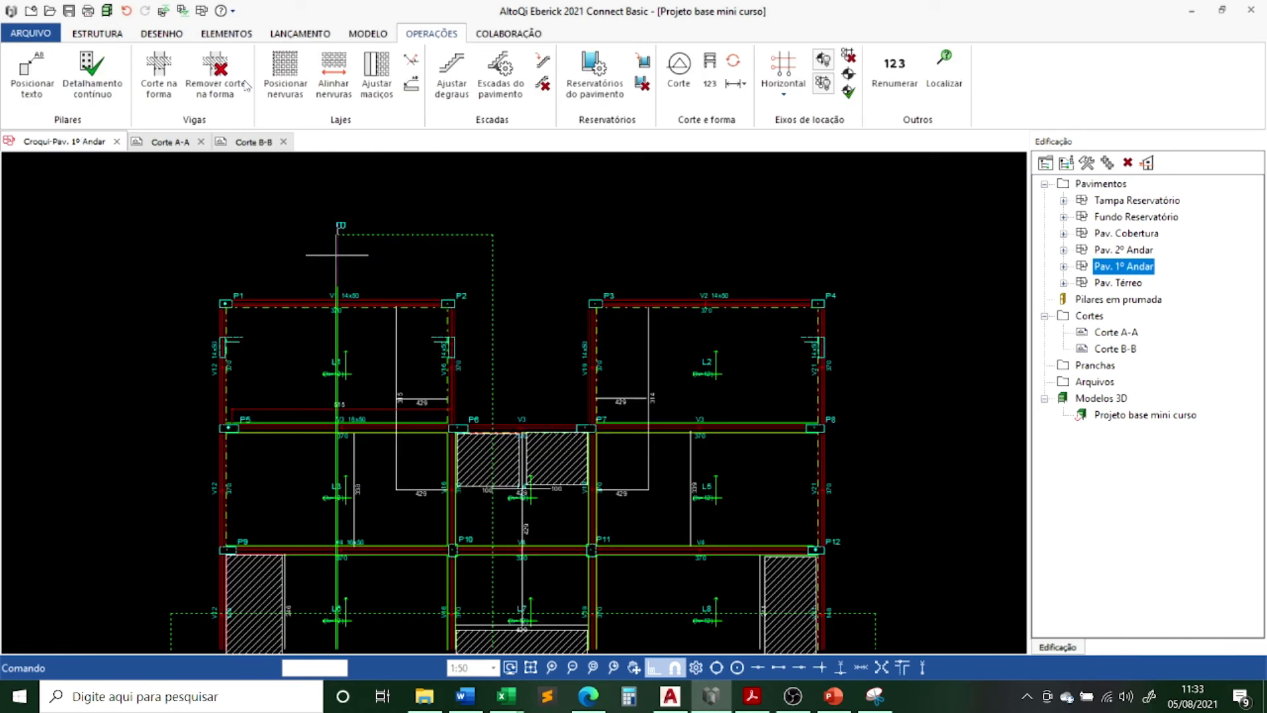
click(368, 35)
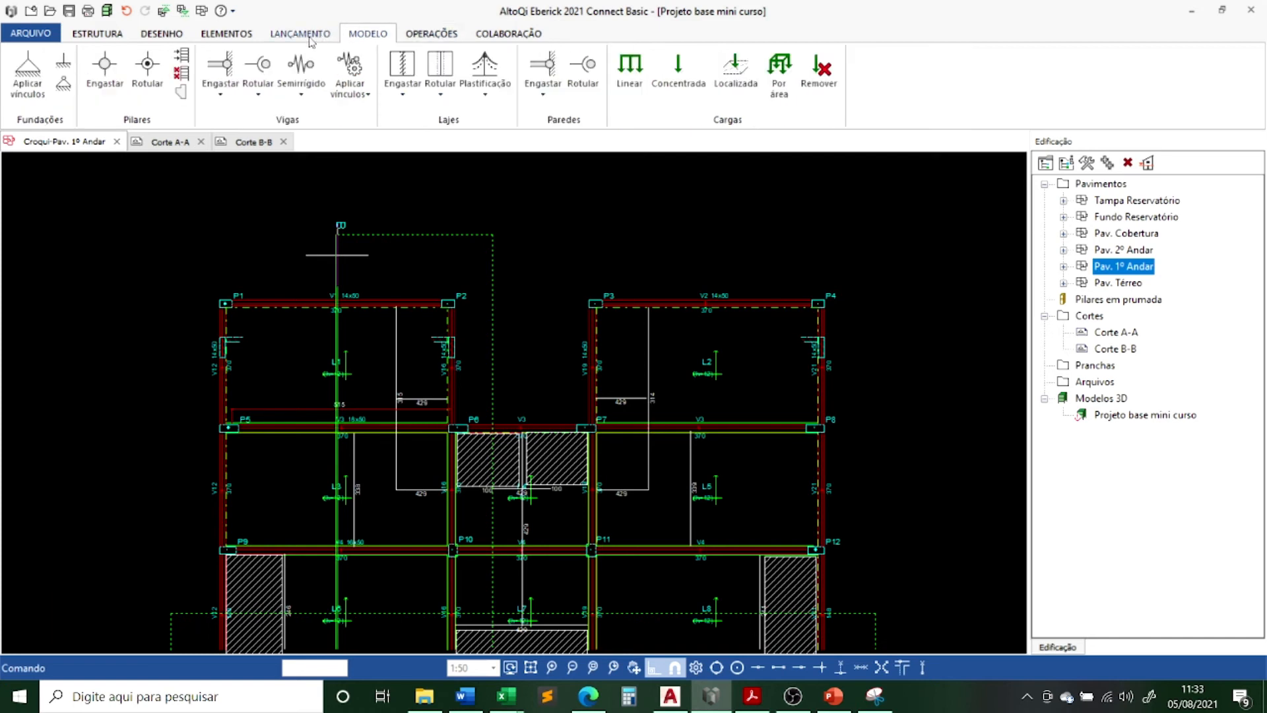
click(99, 32)
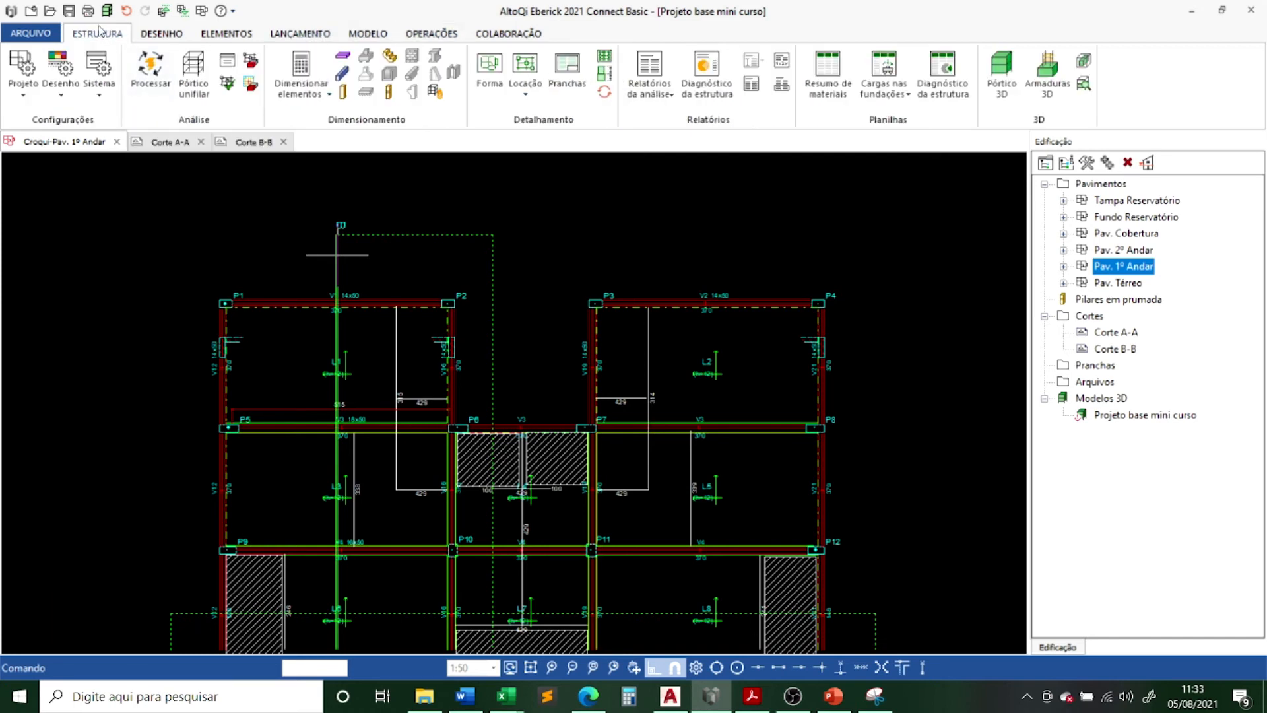
click(606, 83)
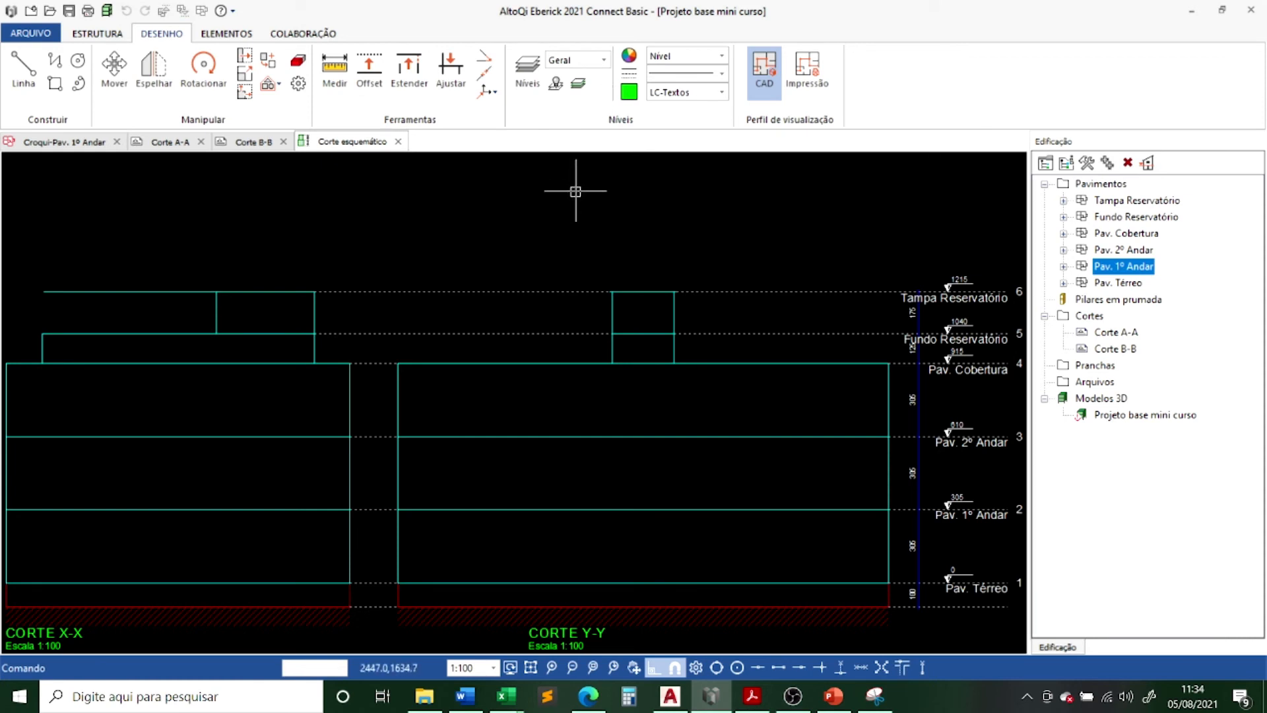
Examine schematic sections X-X and Y-Y with their floor names, levels and storey heights, and return to the section B-B drawing
scroll(578, 201, down, 1)
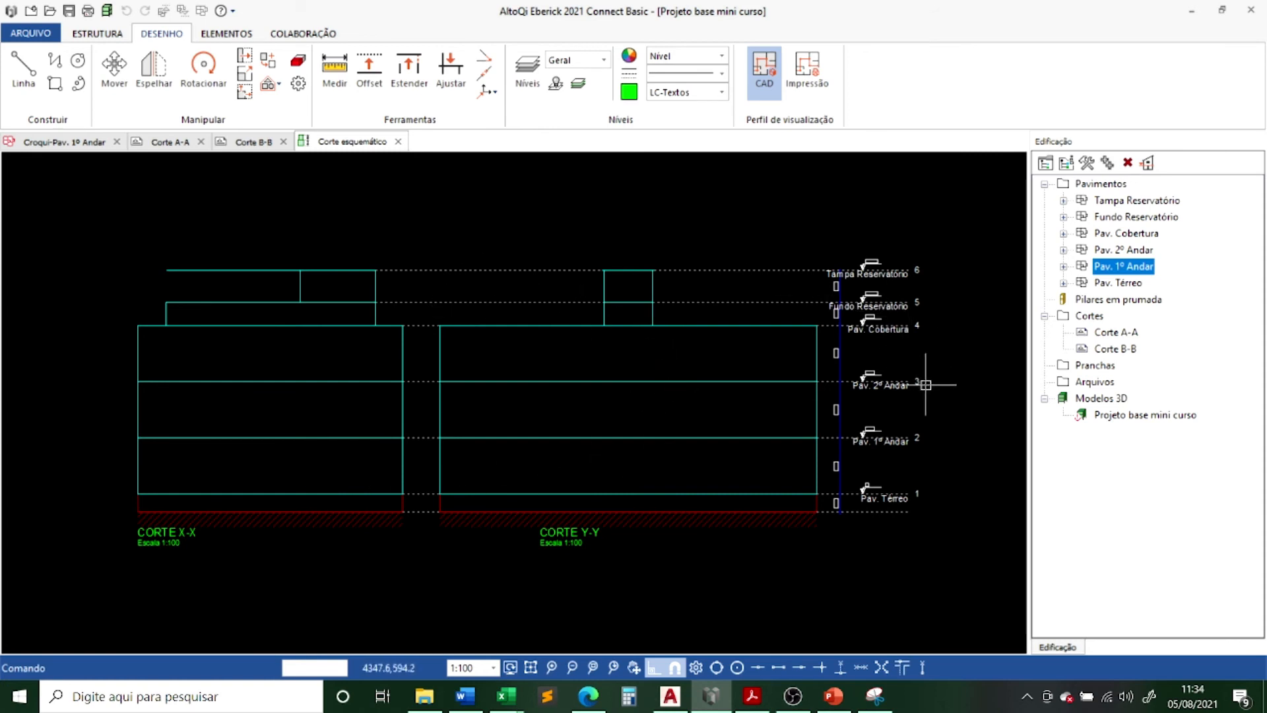
scroll(950, 444, up, 1)
scroll(937, 452, up, 1)
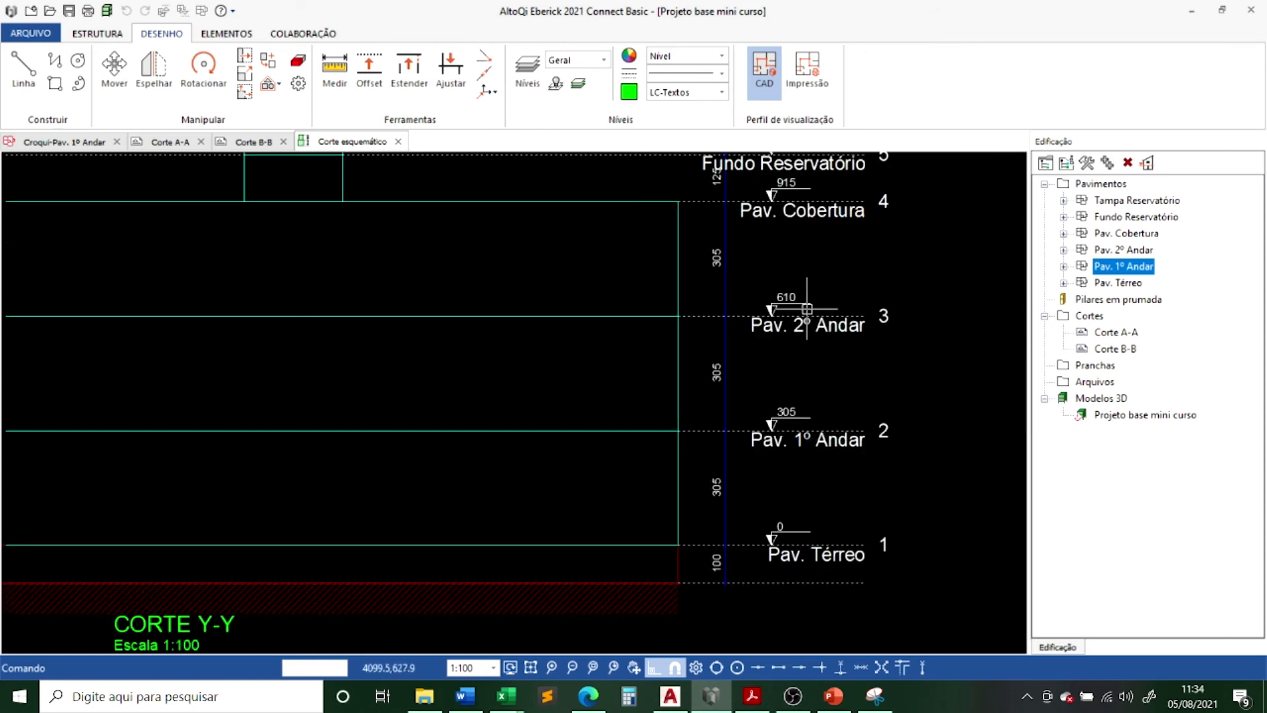
scroll(818, 366, down, 2)
scroll(818, 376, down, 2)
scroll(746, 337, up, 3)
scroll(735, 342, down, 1)
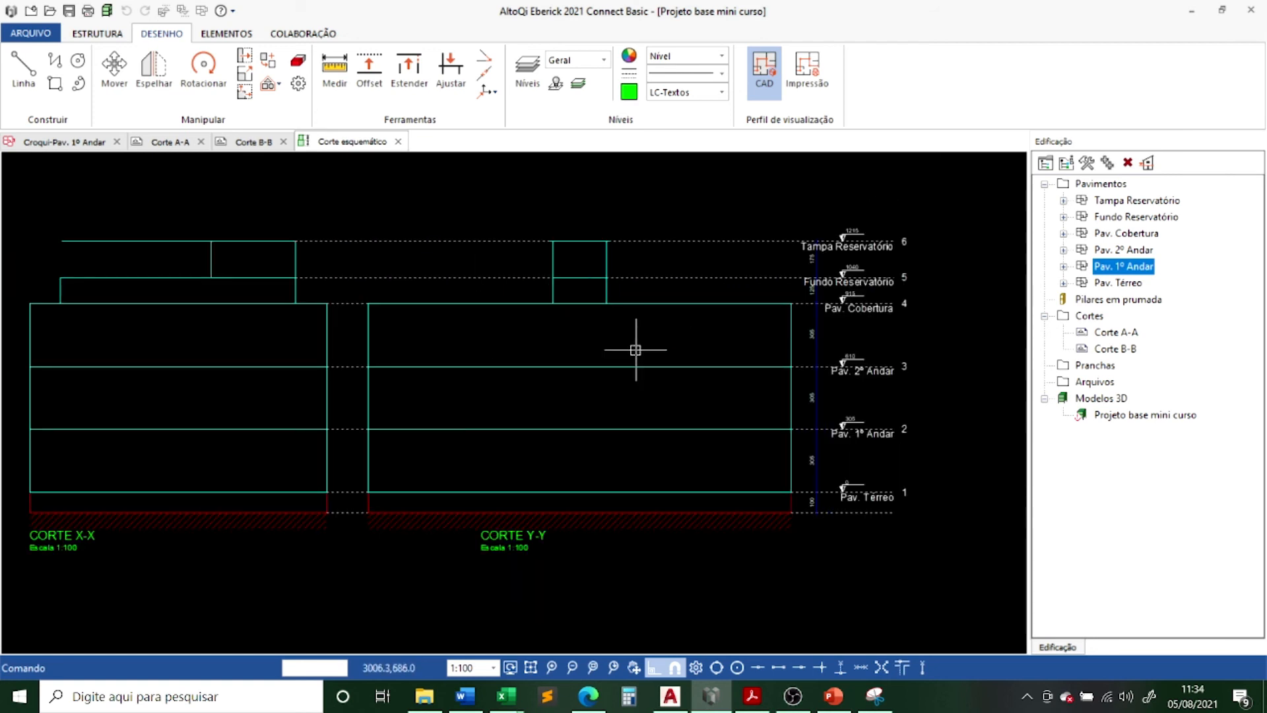
middle_drag(647, 342, 686, 333)
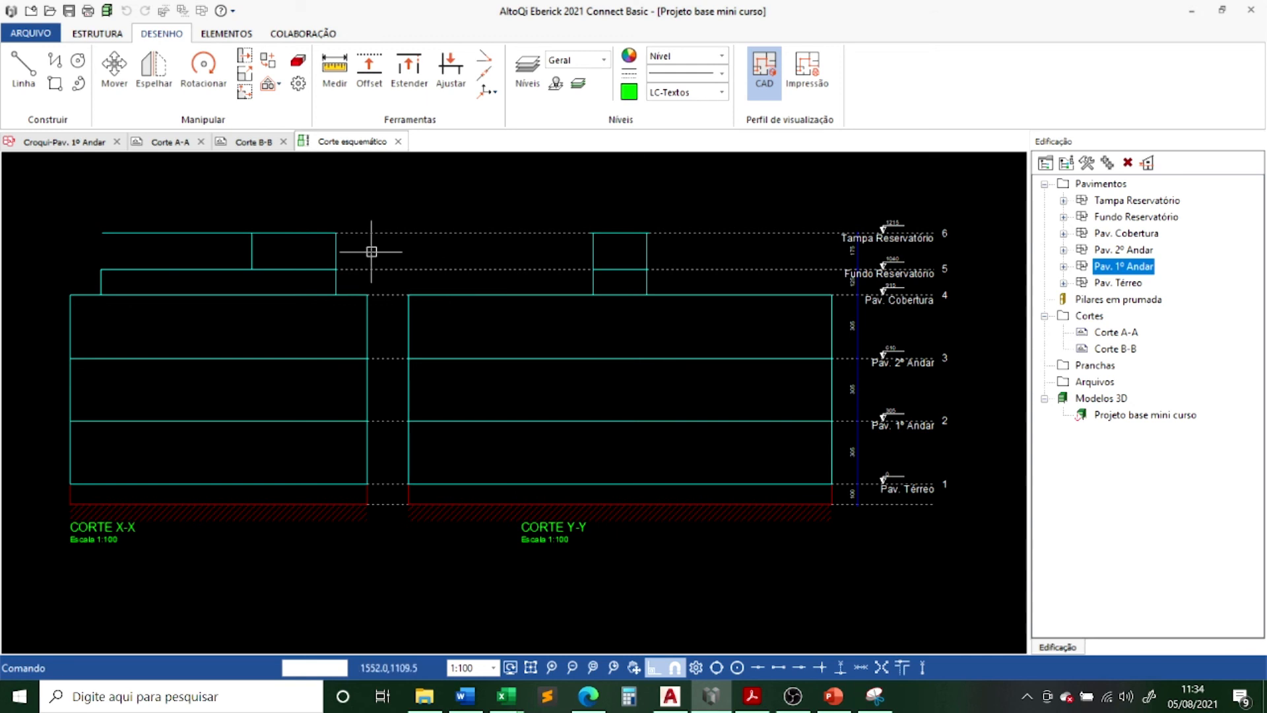
click(261, 148)
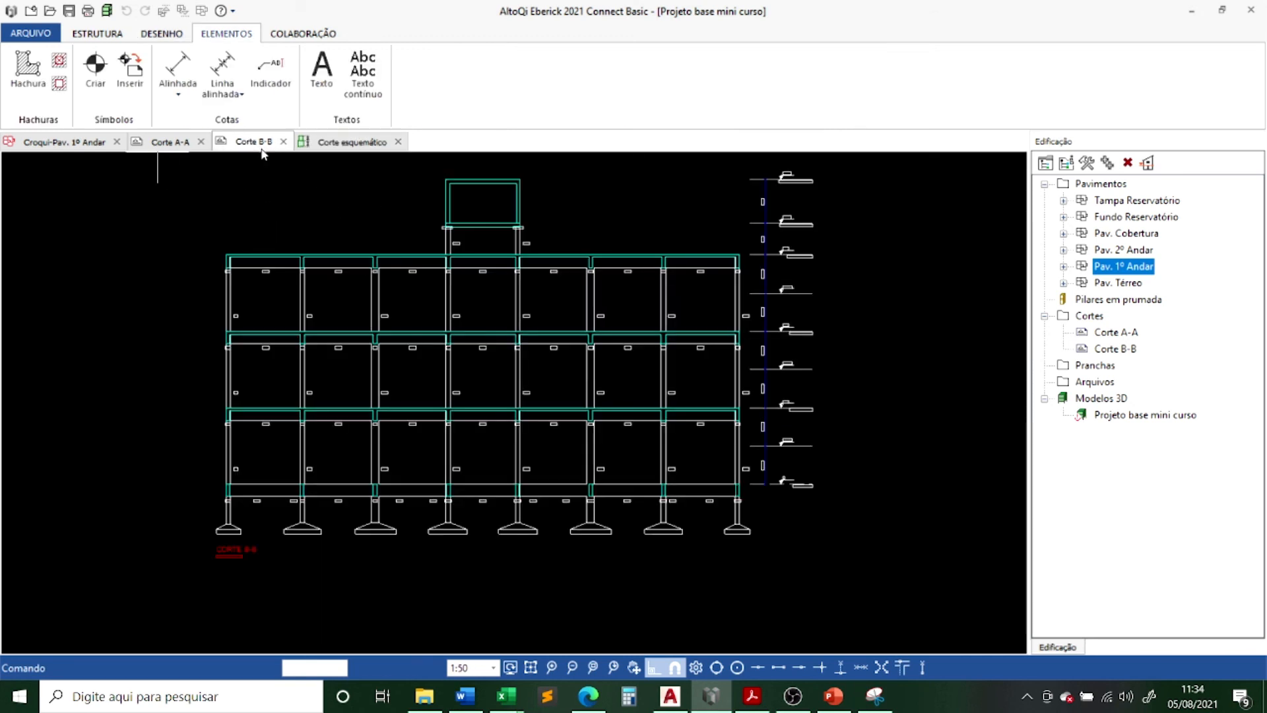